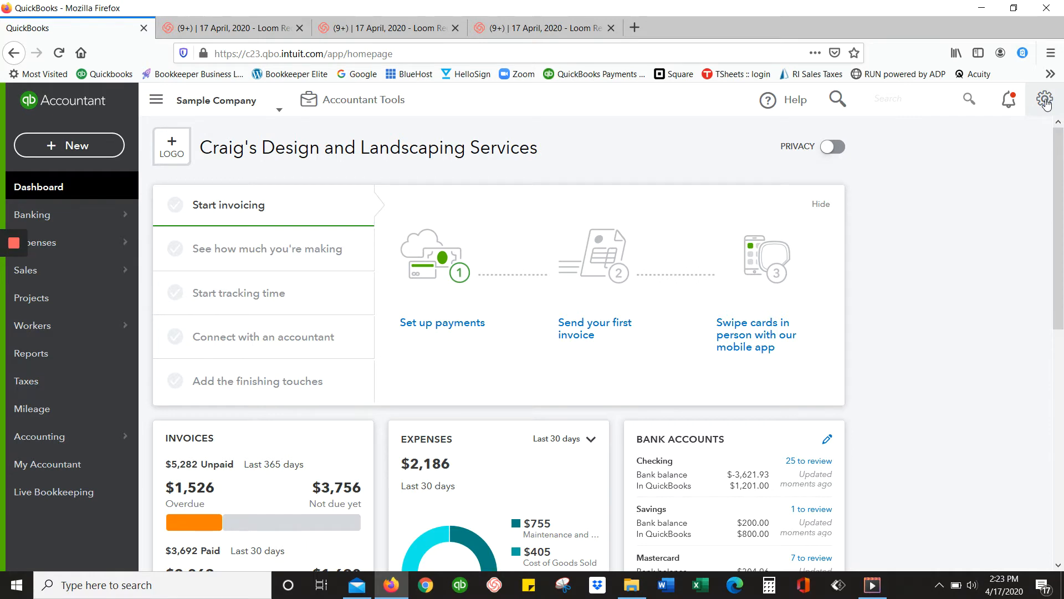
# Open the company's Account and Settings and close the three extra Loom pages in the browser.
pyautogui.click(1045, 102)
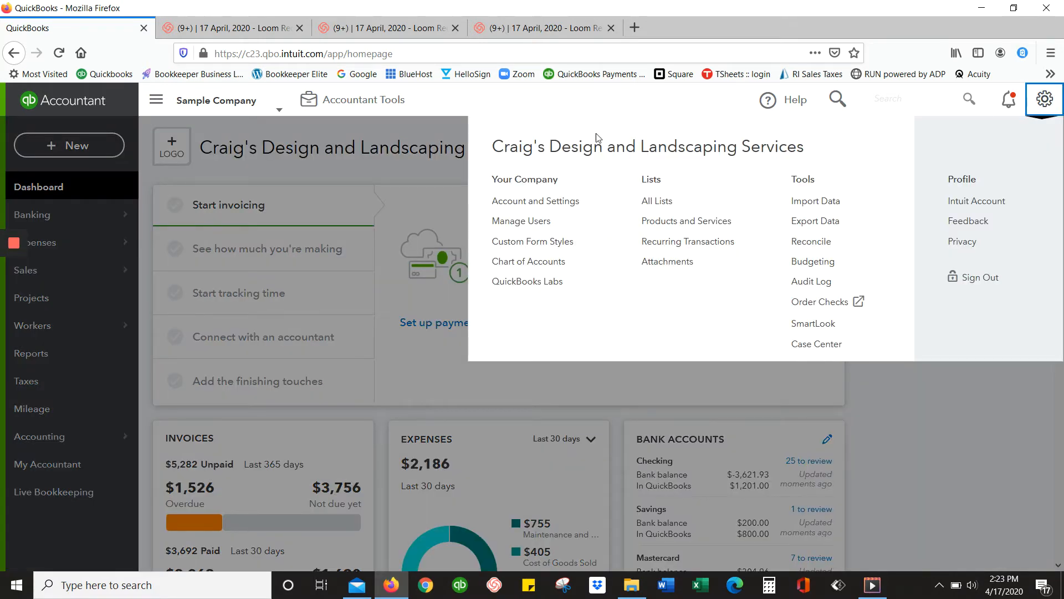
pyautogui.click(558, 202)
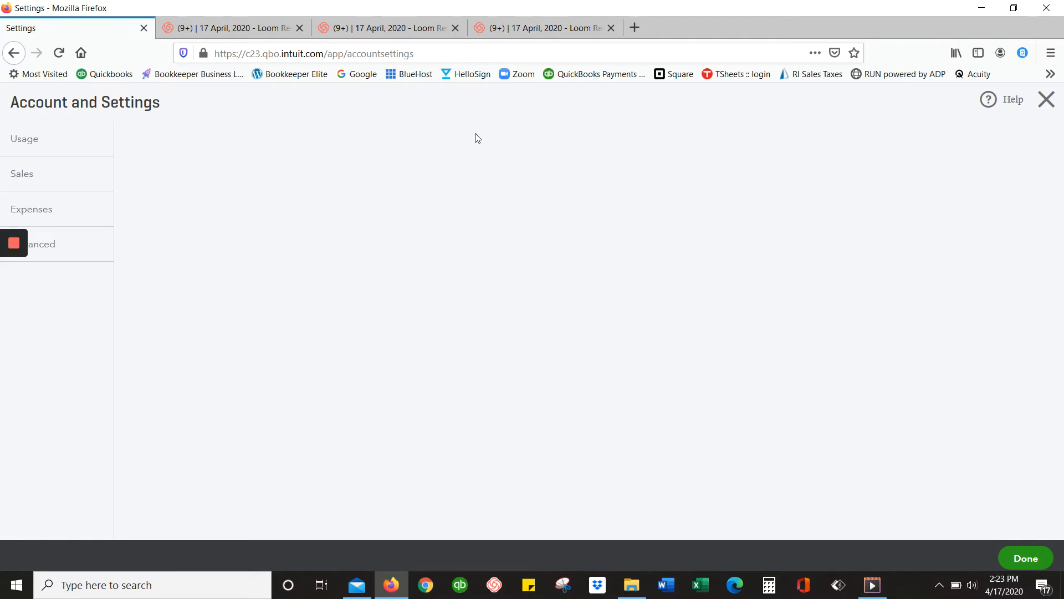
pyautogui.click(300, 28)
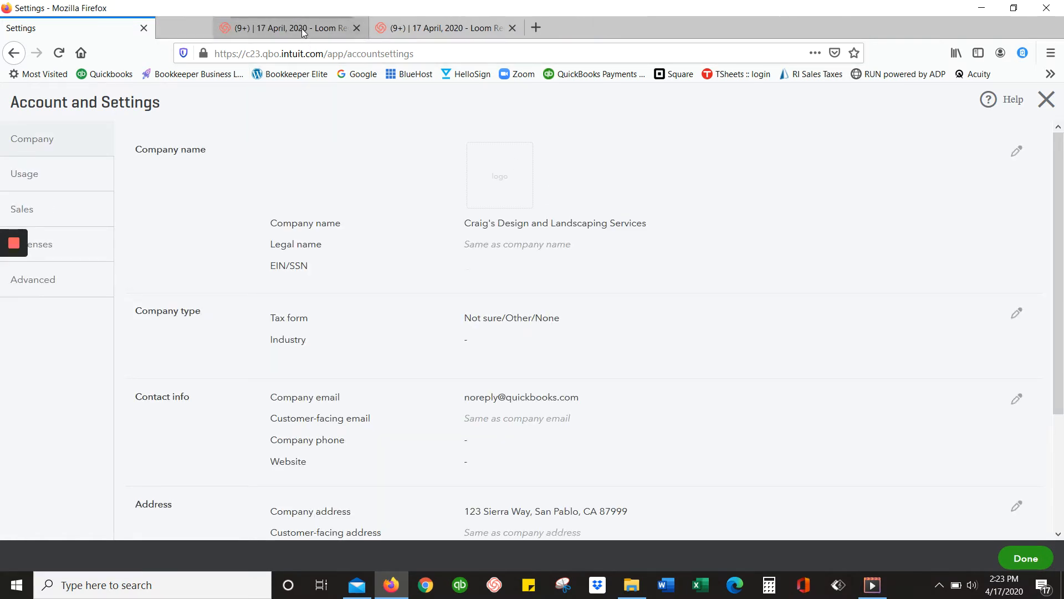
pyautogui.click(300, 29)
pyautogui.click(300, 28)
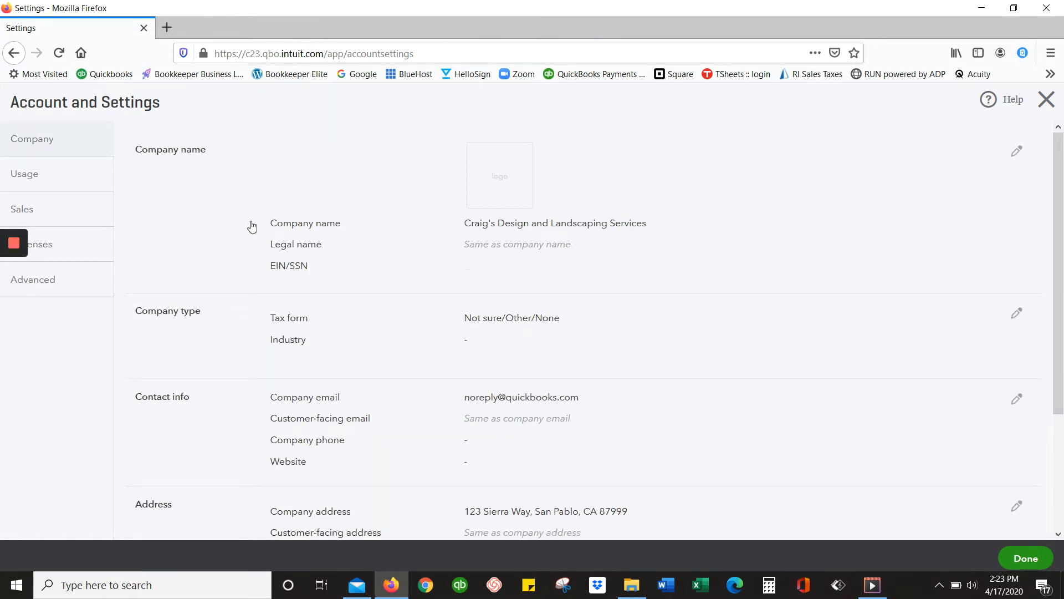
# Enable and show account numbers in the advanced chart of accounts settings, save the change, and leave the settings.
pyautogui.click(46, 281)
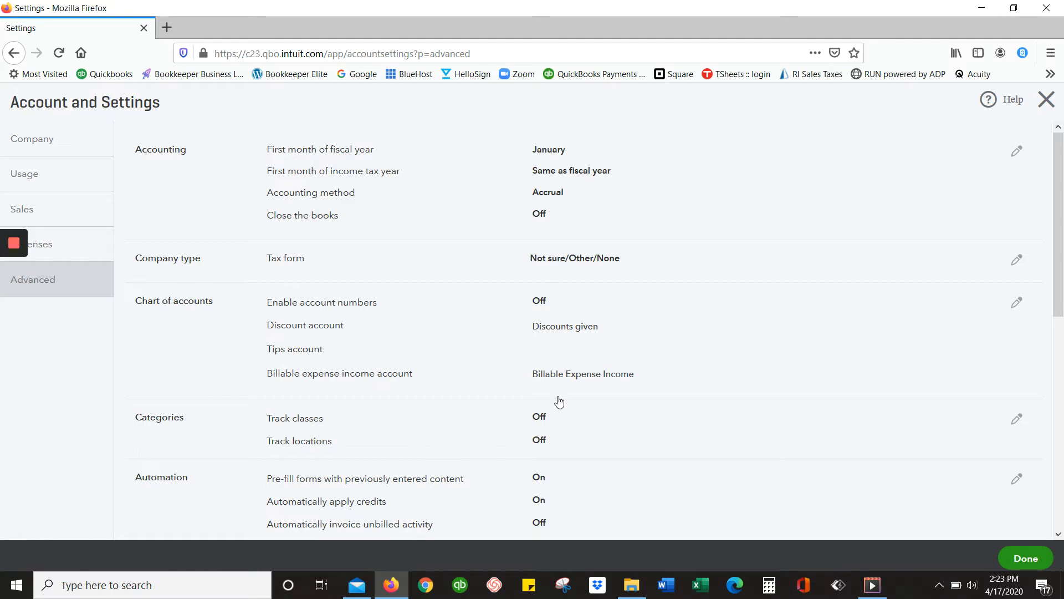
pyautogui.click(1016, 306)
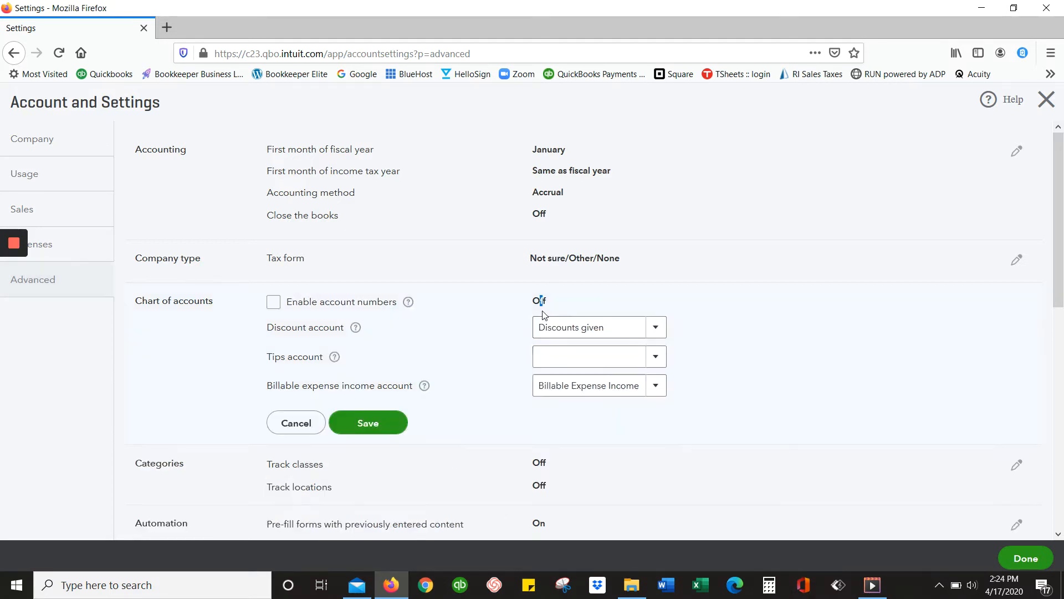
pyautogui.click(273, 302)
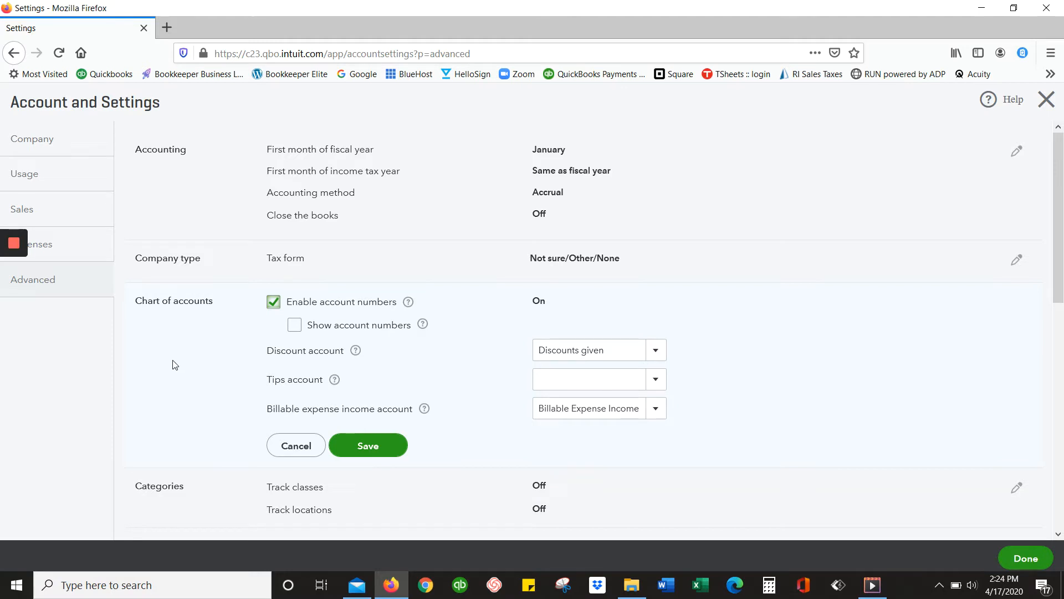
pyautogui.click(292, 327)
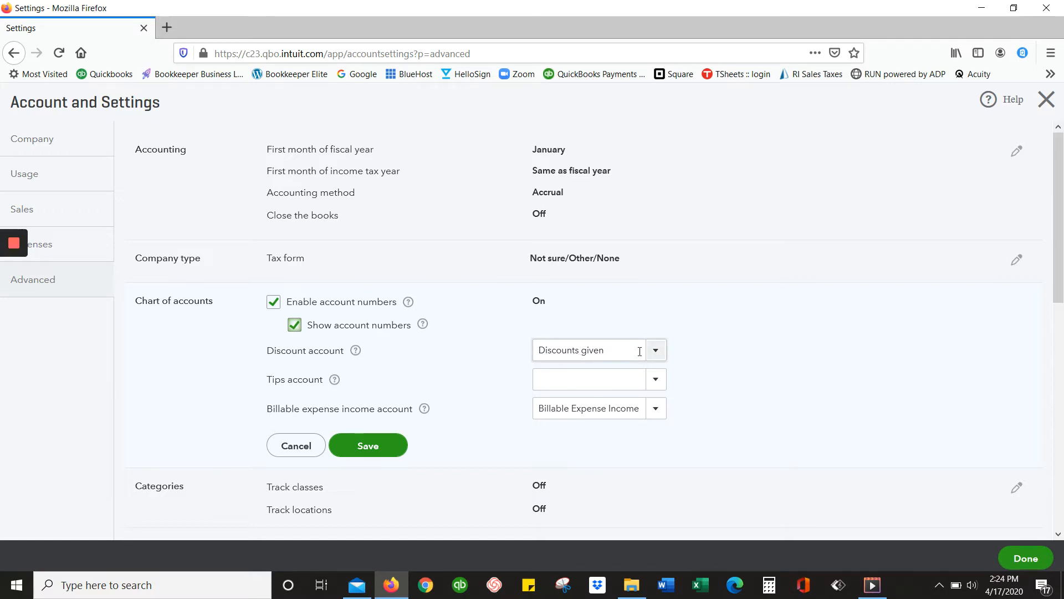
pyautogui.click(658, 352)
pyautogui.click(659, 352)
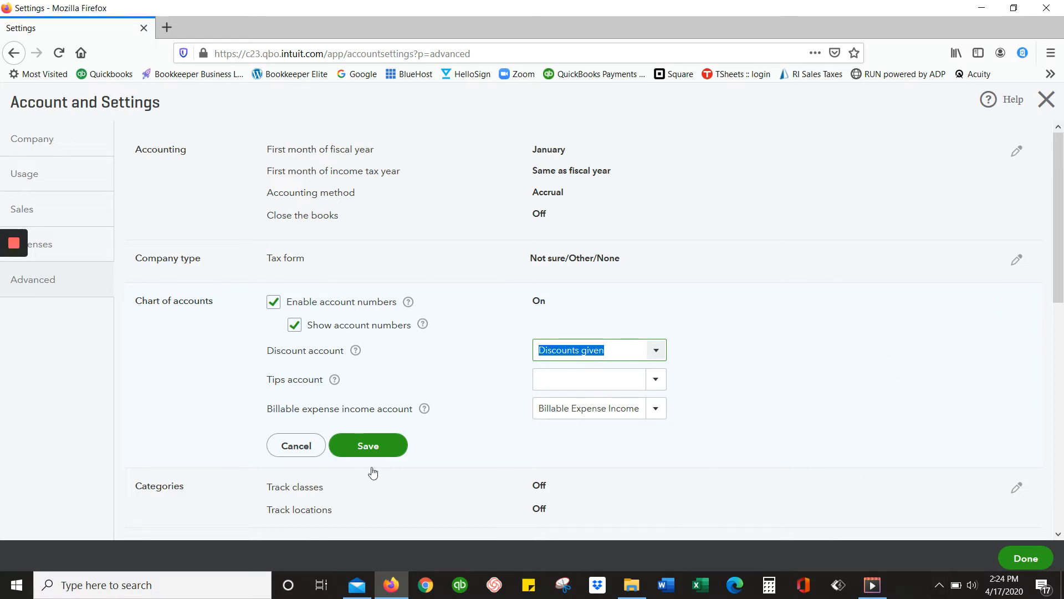
pyautogui.click(378, 448)
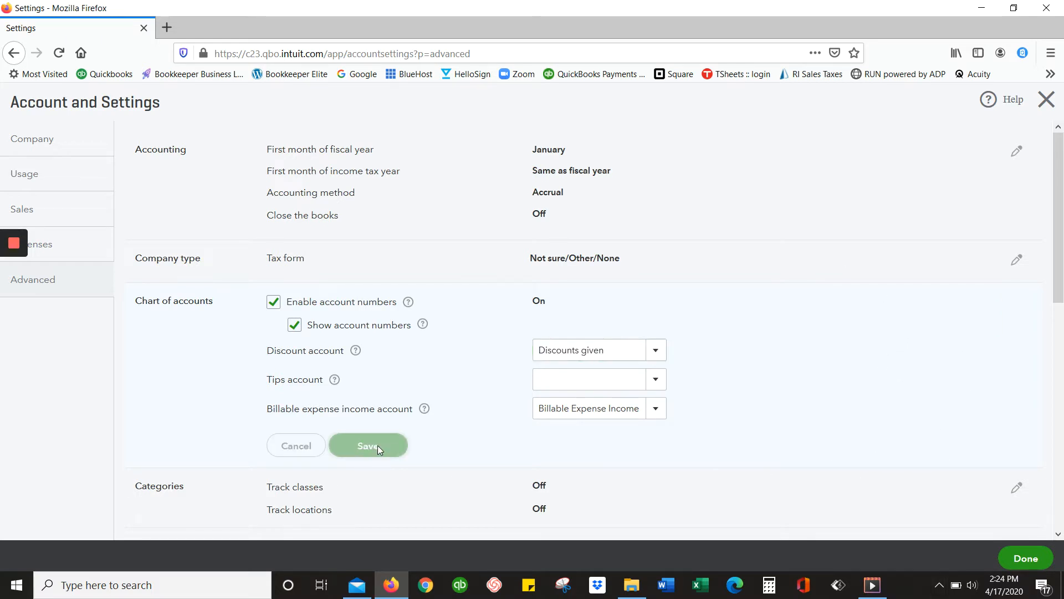
pyautogui.click(1045, 100)
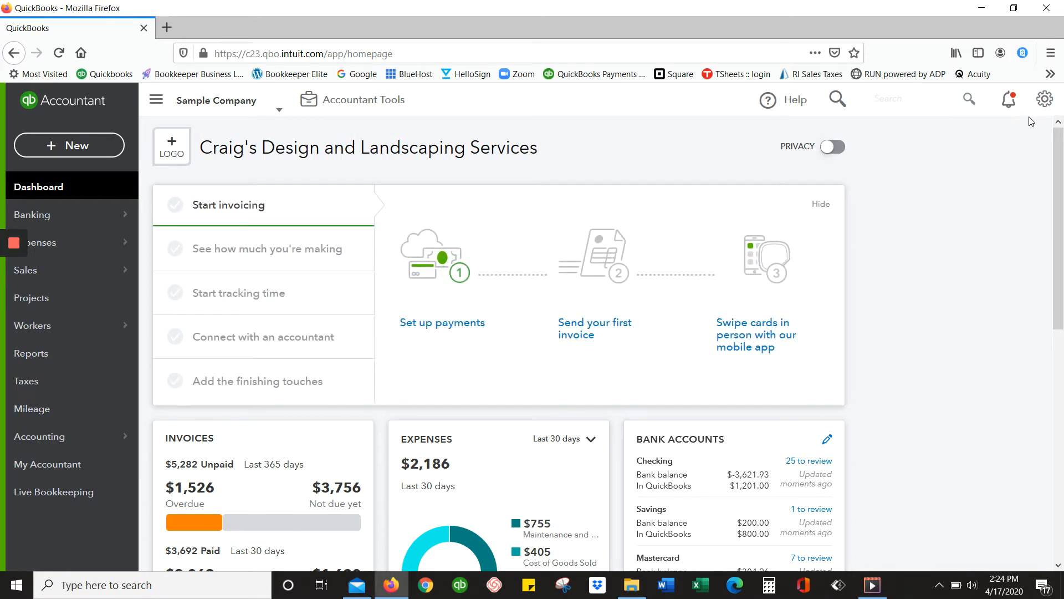
# Open the company's Chart of Accounts list from the accounting area.
pyautogui.click(1045, 101)
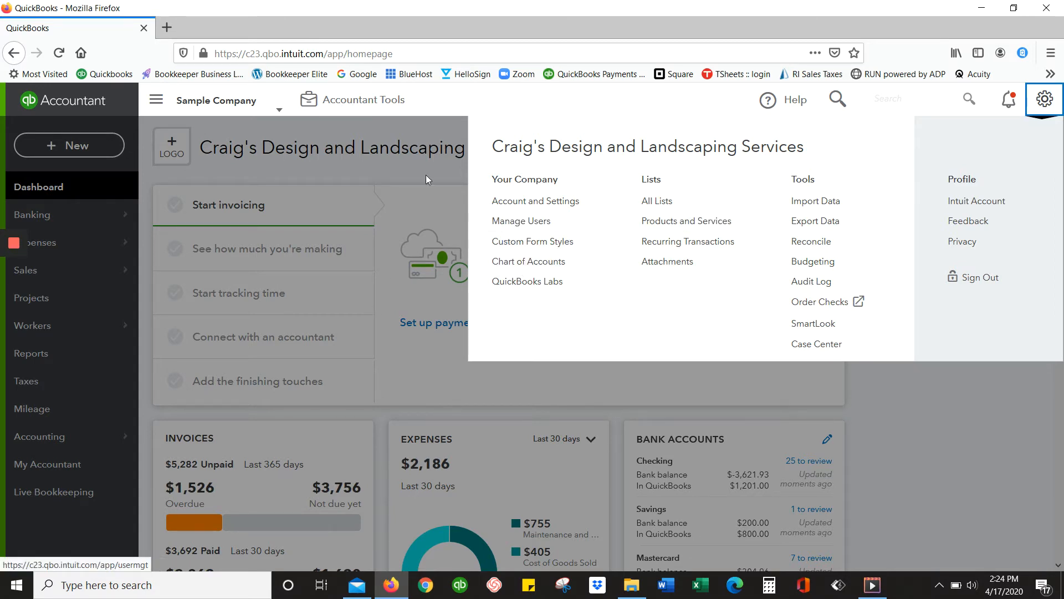
pyautogui.click(288, 134)
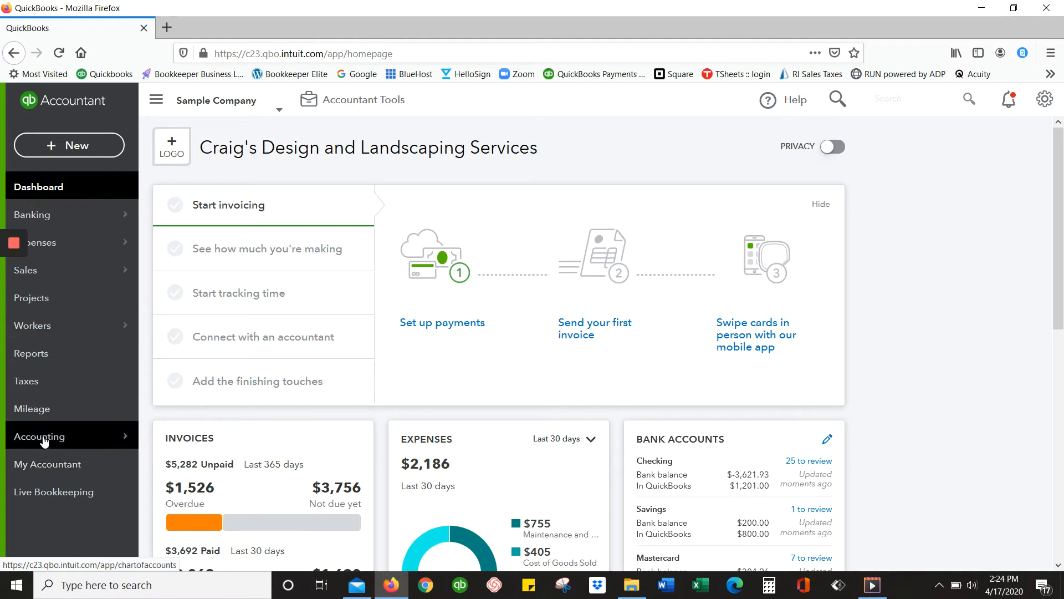
pyautogui.moveTo(52, 437)
pyautogui.click(215, 436)
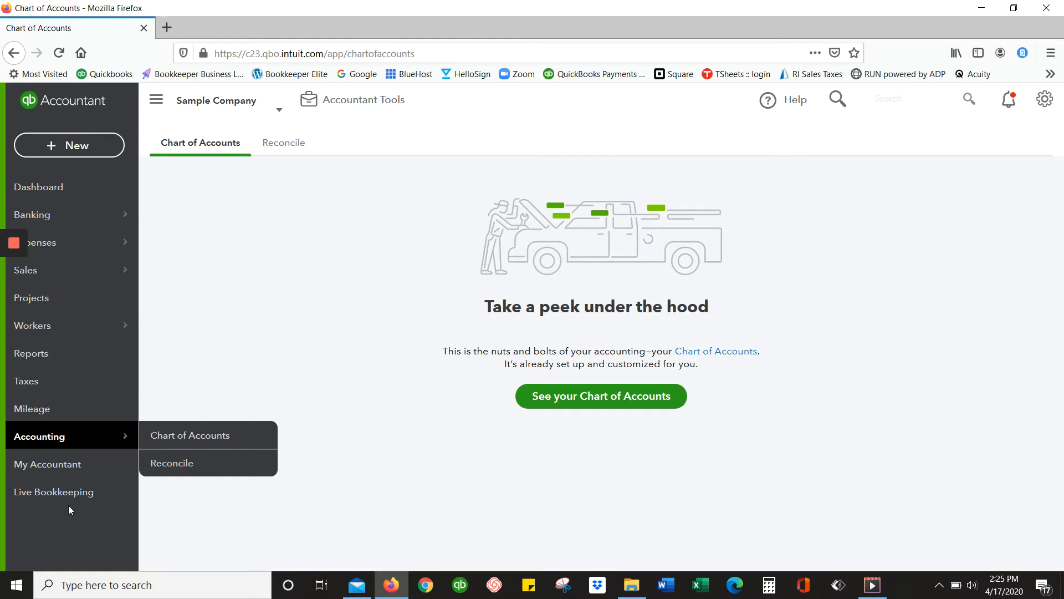
pyautogui.click(616, 405)
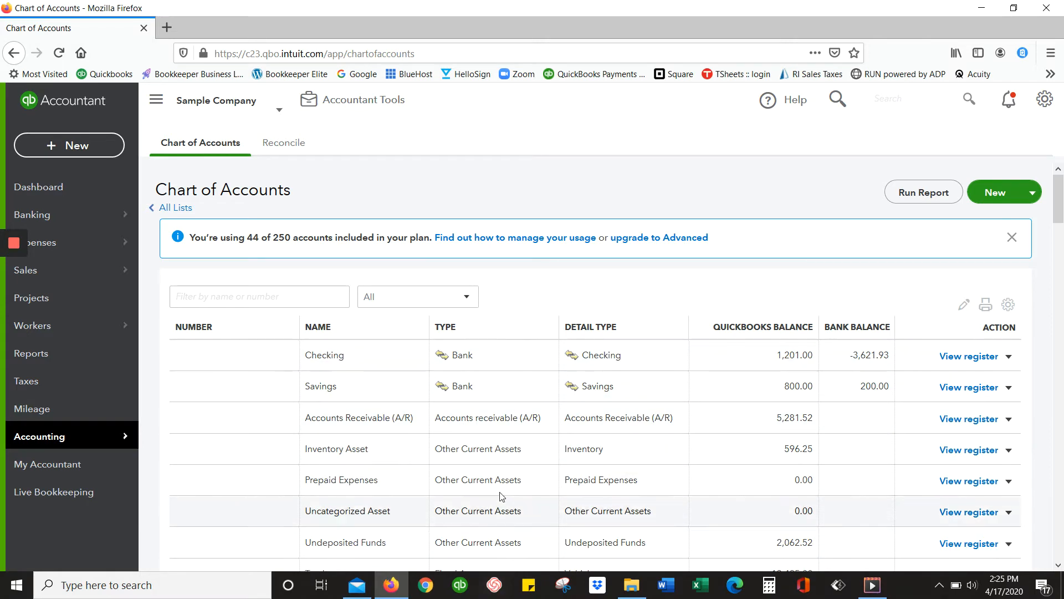
# Look through the chart of accounts, including the actions offered for the Fees Billed income account.
pyautogui.scroll(-5, 492, 506)
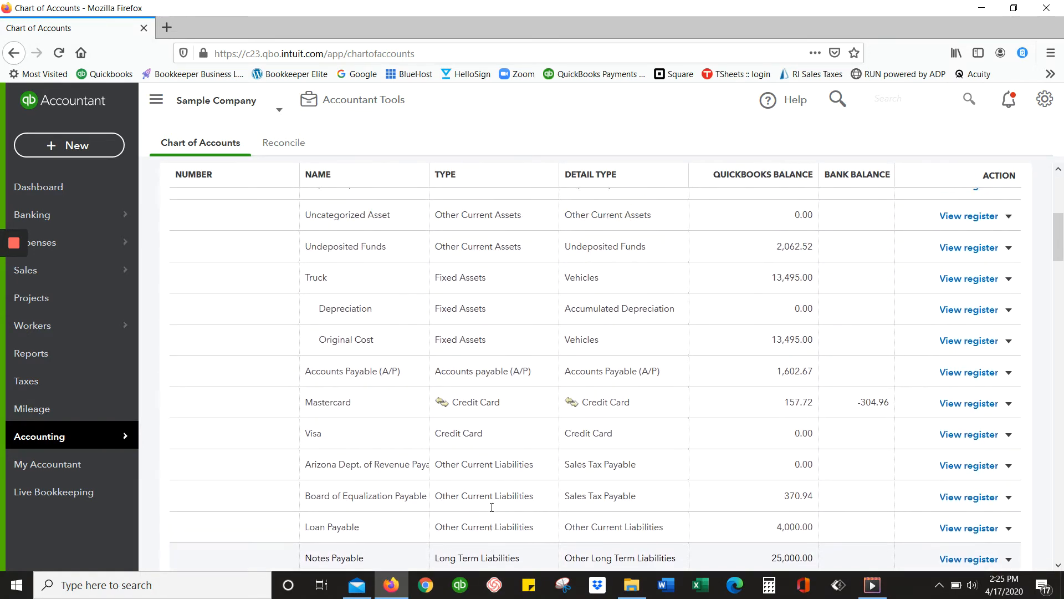
pyautogui.scroll(5, 491, 507)
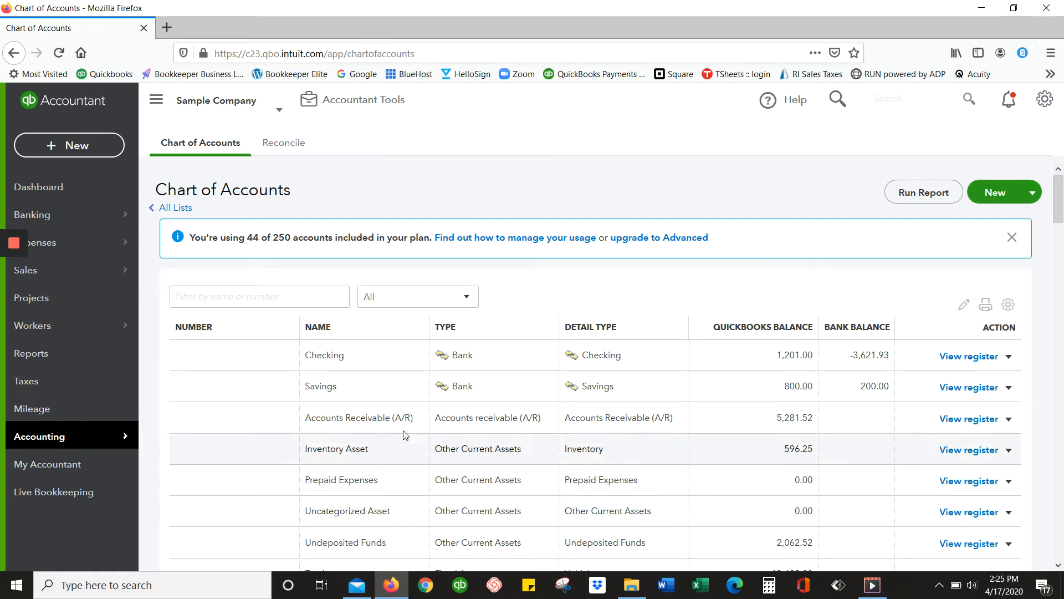
pyautogui.scroll(-5, 527, 478)
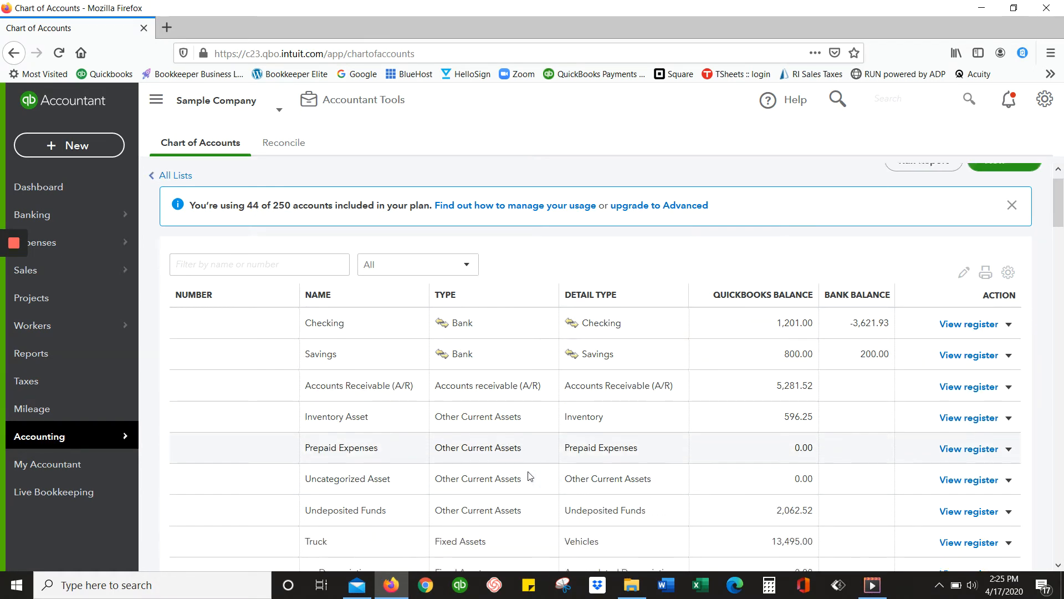
pyautogui.scroll(-7, 528, 474)
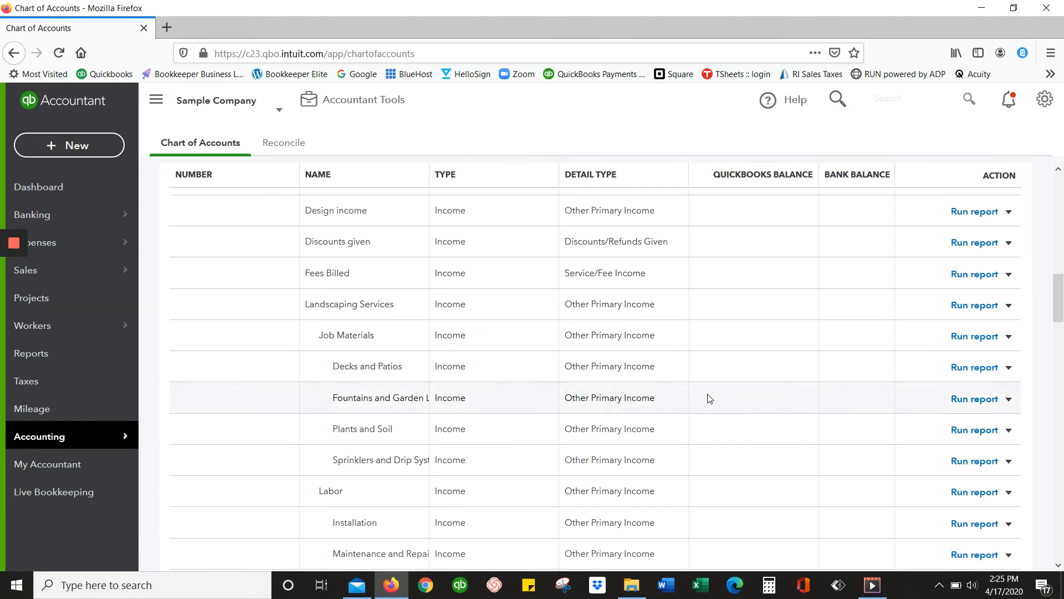
pyautogui.click(1009, 275)
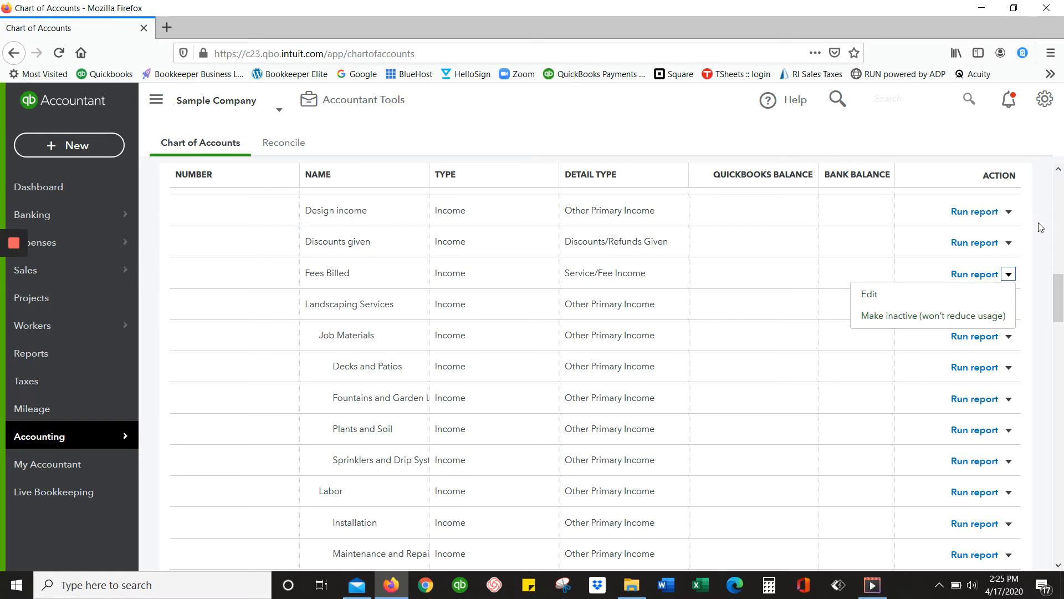
pyautogui.click(1029, 278)
pyautogui.scroll(15, 1031, 292)
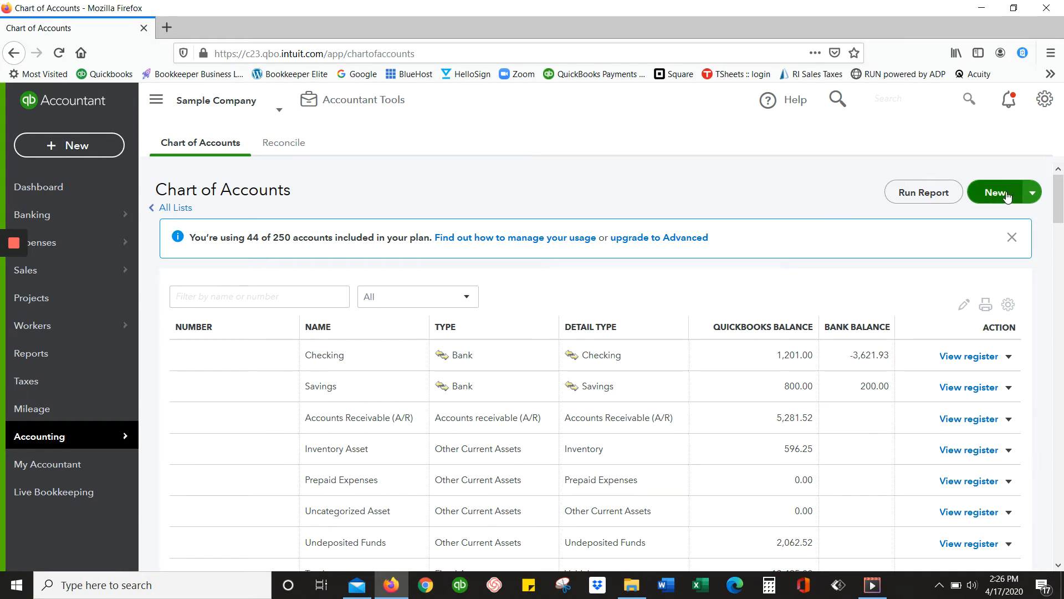
# Start an account import, download the sample chart of accounts file, and open it in Excel.
pyautogui.click(1032, 193)
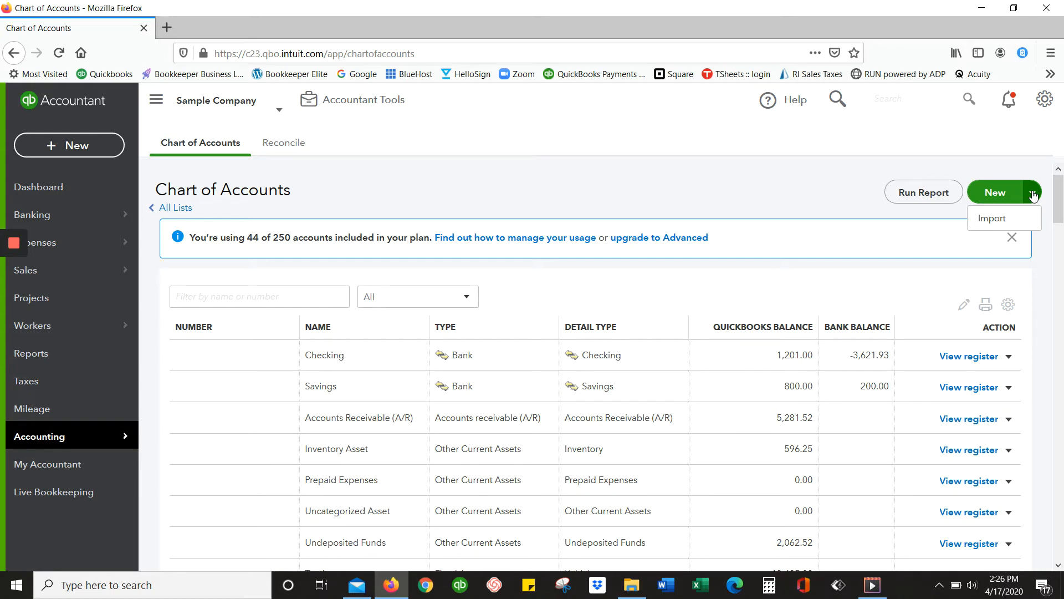
pyautogui.click(992, 220)
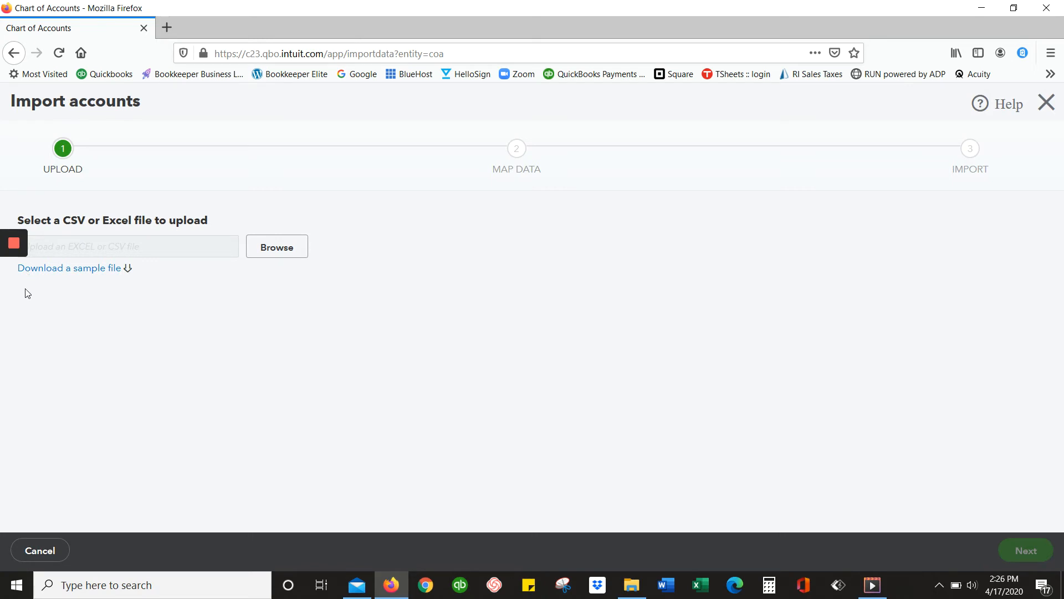
pyautogui.click(91, 274)
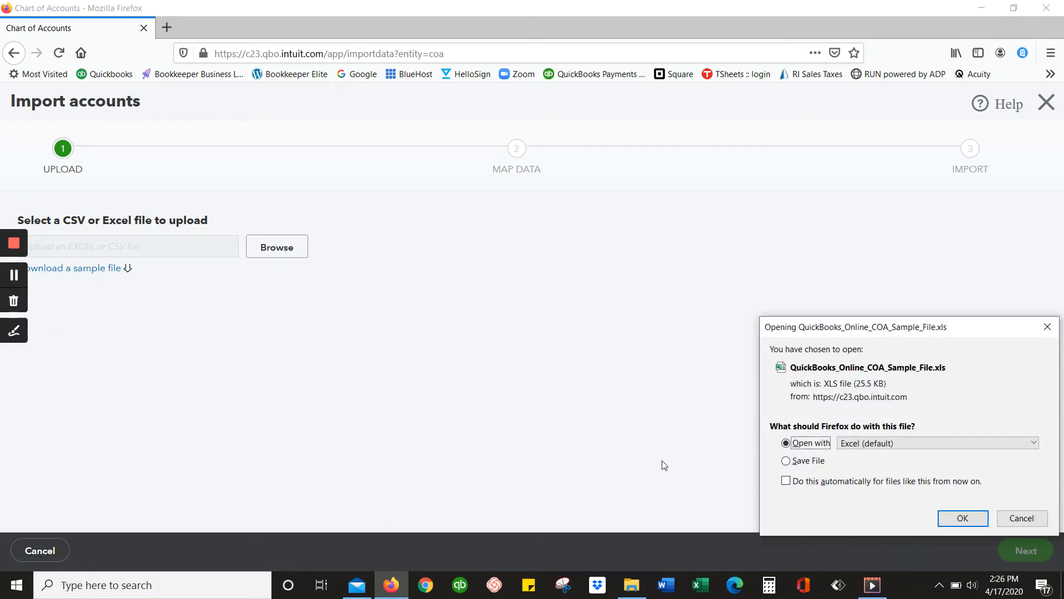
pyautogui.click(963, 515)
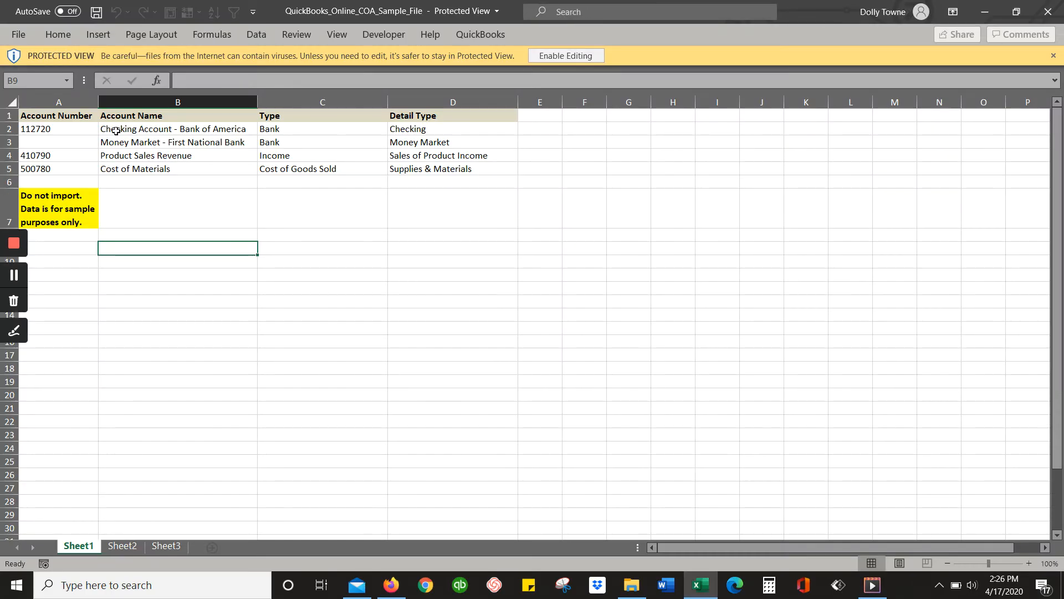
# Review the sample file's Account Number, Account Name, Type and Detail Type columns, then close it and leave the import.
pyautogui.click(76, 114)
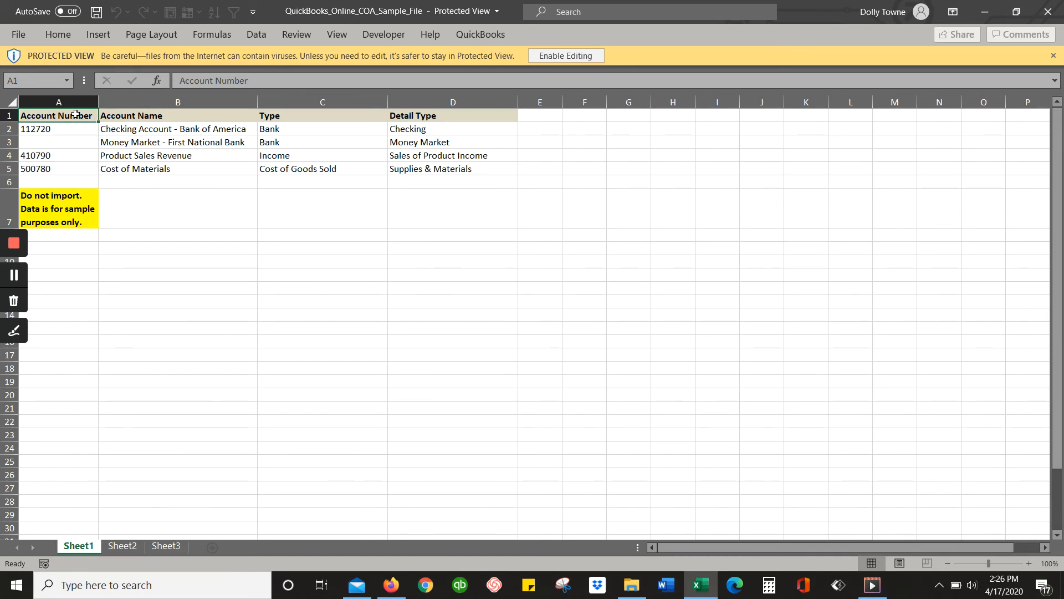
pyautogui.click(182, 112)
pyautogui.click(277, 113)
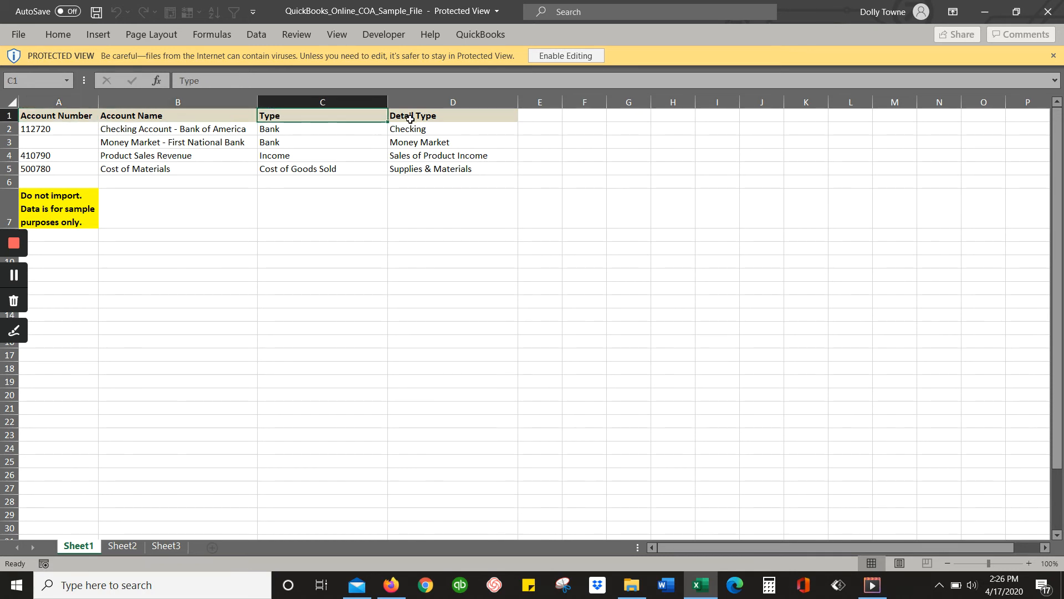
pyautogui.click(410, 118)
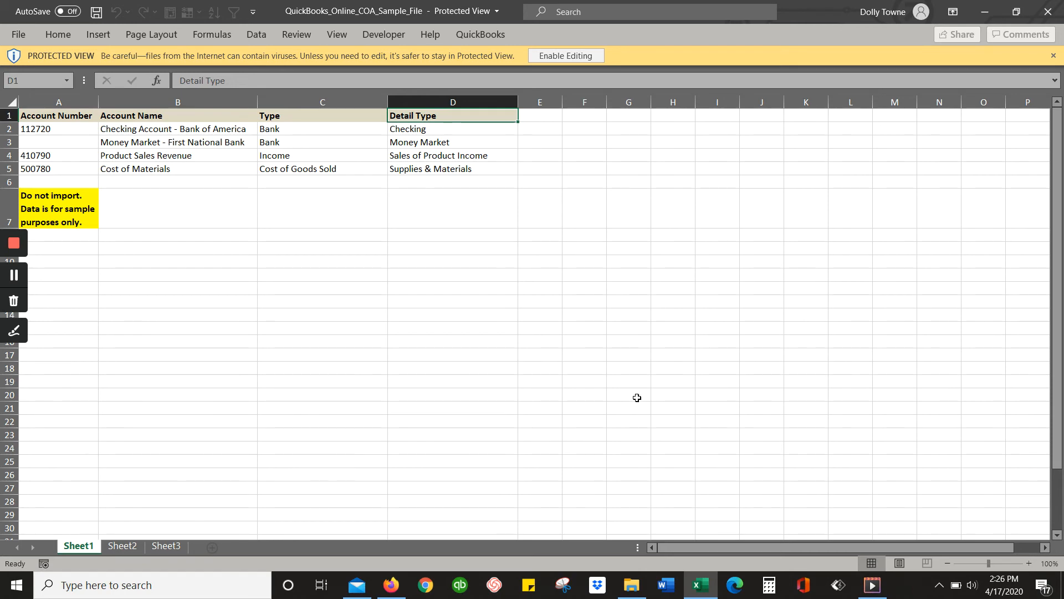
pyautogui.click(1048, 11)
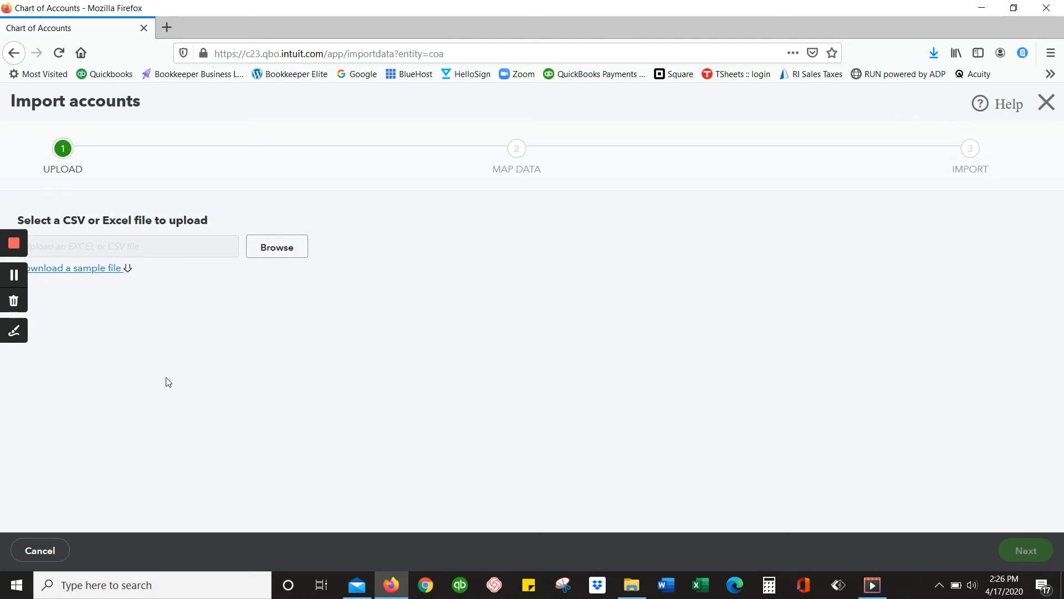
pyautogui.click(1056, 100)
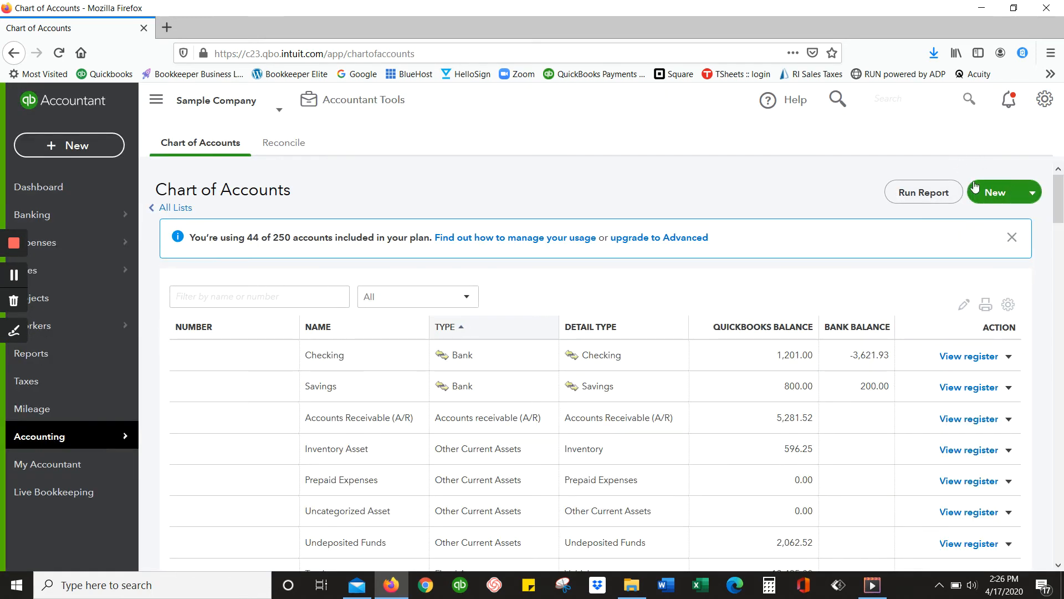
# Start a new account in the Chart of Accounts, check the available account types, and choose Bank.
pyautogui.click(1004, 192)
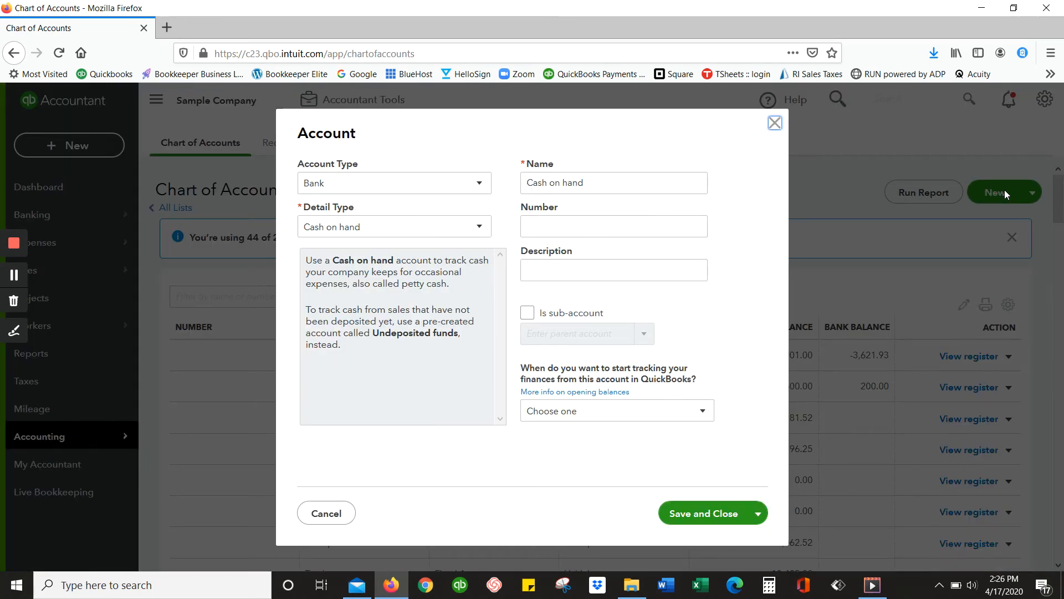
pyautogui.click(377, 194)
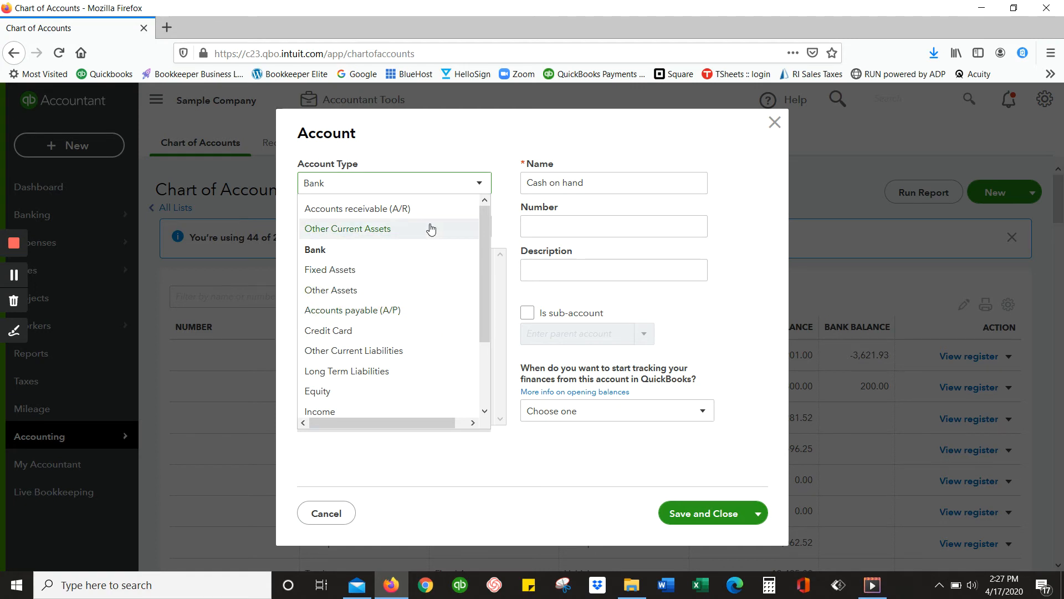
pyautogui.scroll(-3, 404, 321)
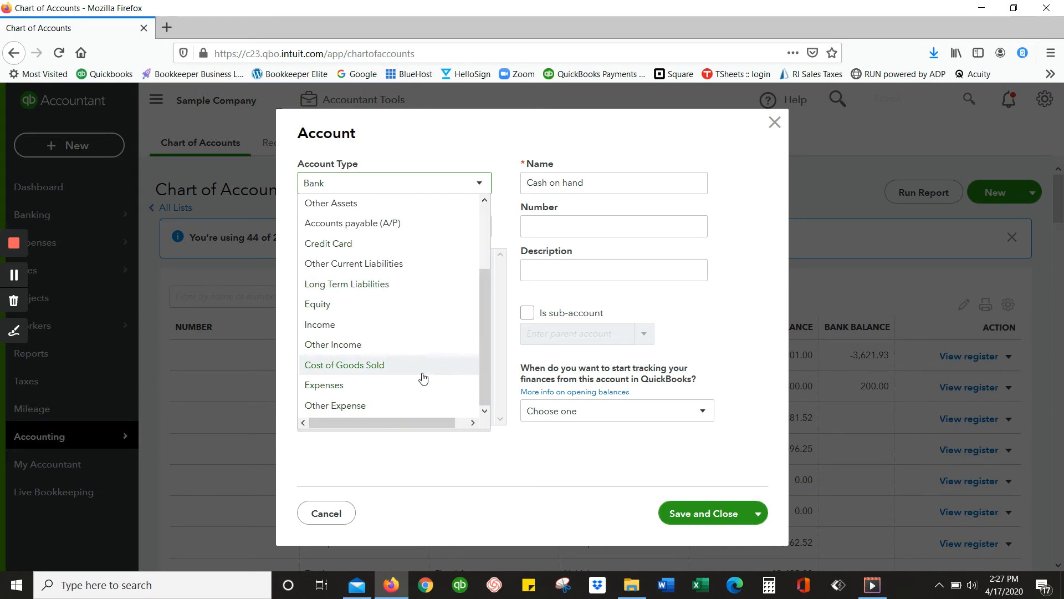
pyautogui.scroll(2, 423, 378)
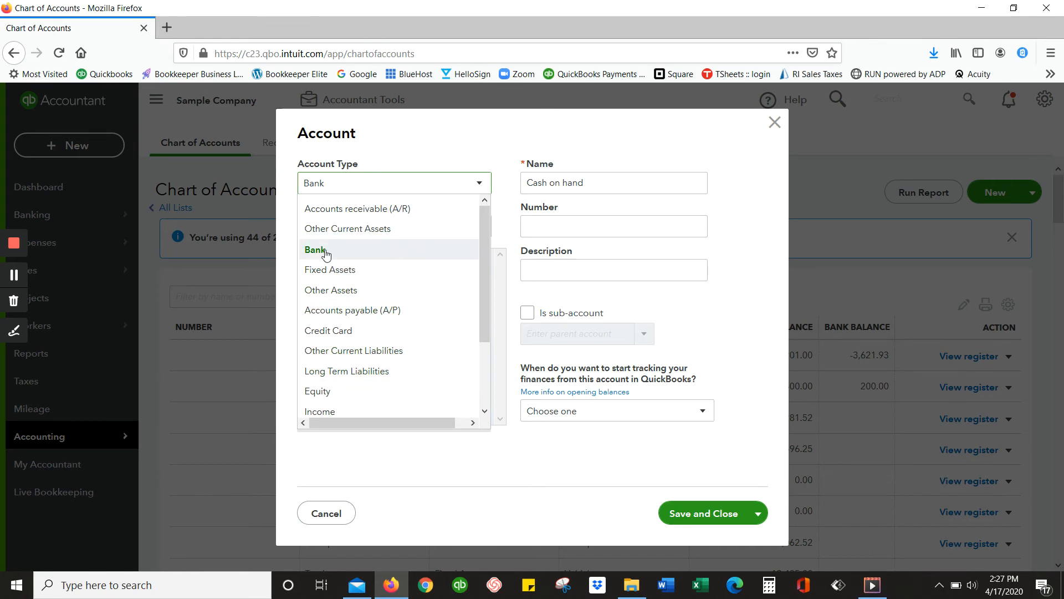
pyautogui.click(354, 248)
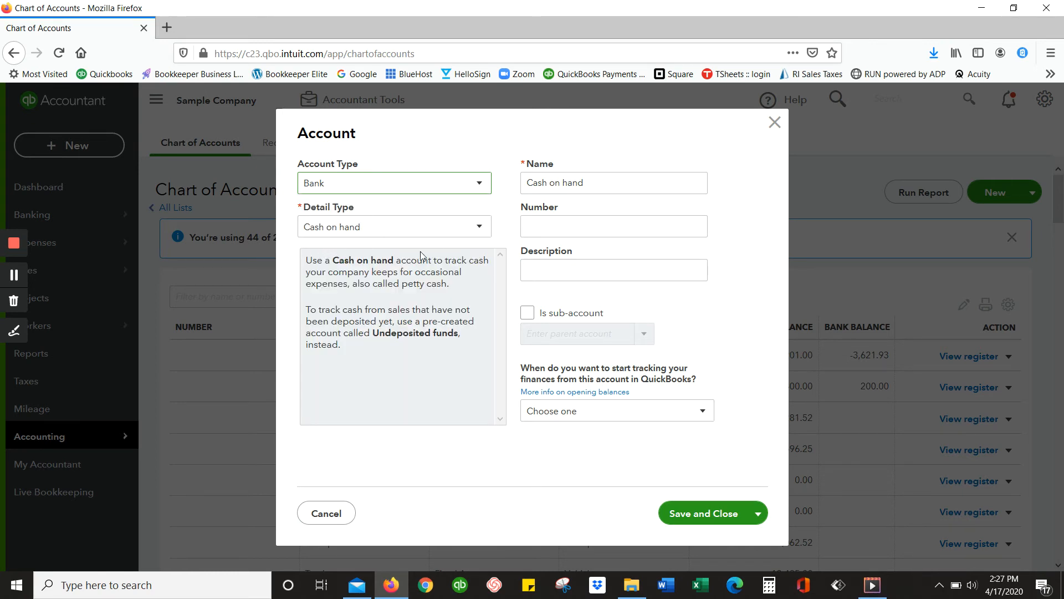
# Set the new bank account's detail type to Savings and name it ABC Savings Account.
pyautogui.click(478, 232)
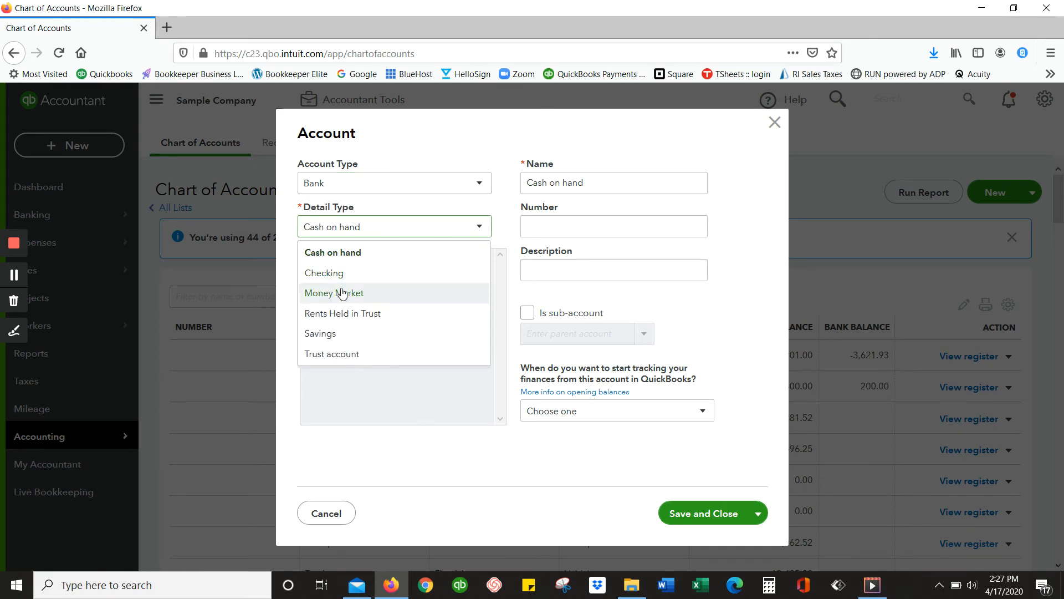
pyautogui.click(322, 333)
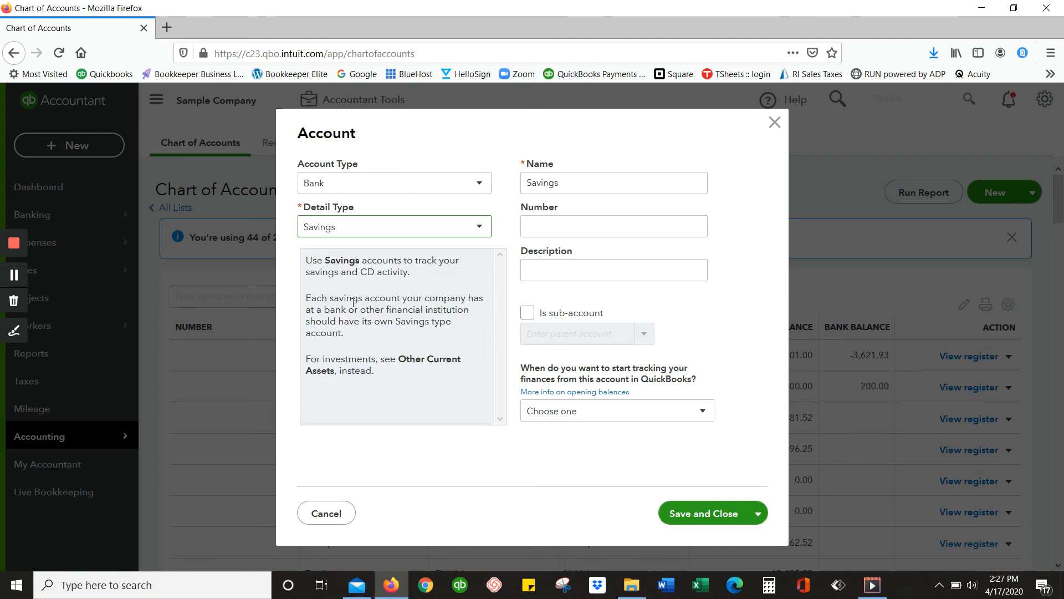
pyautogui.click(533, 181)
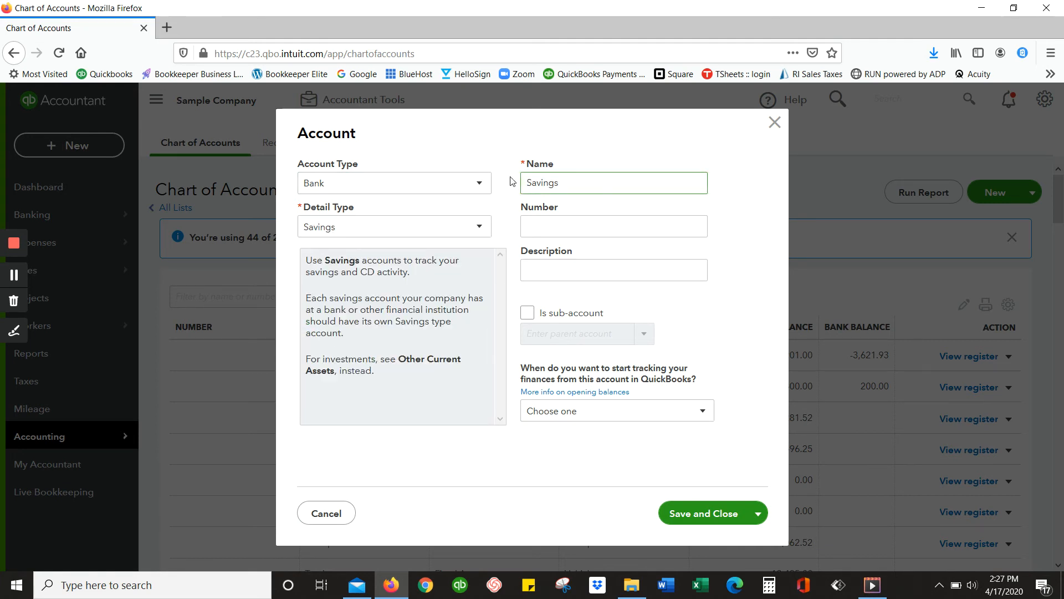
pyautogui.click(512, 182)
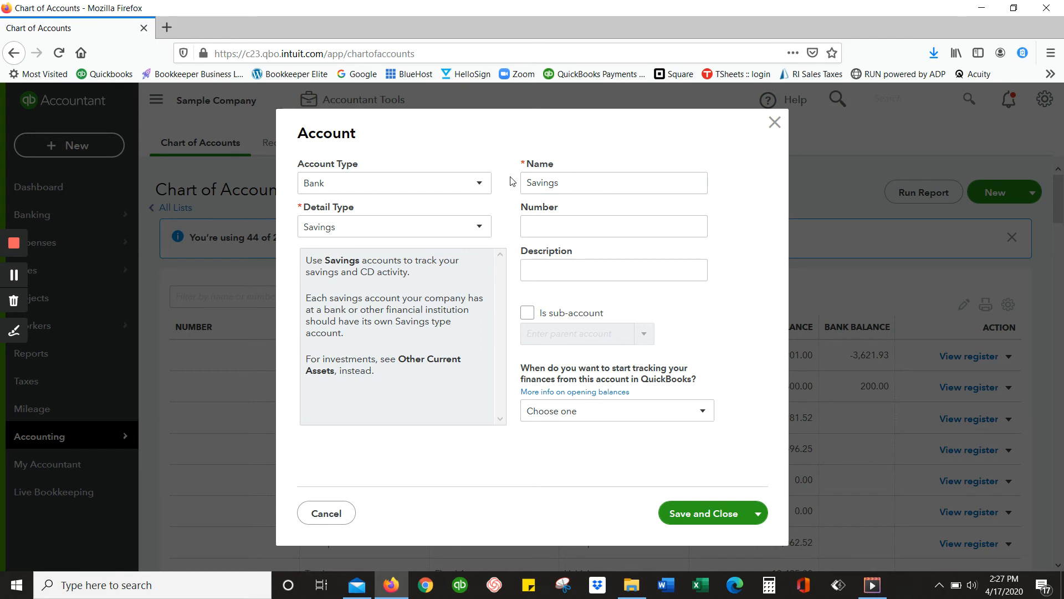
pyautogui.click(532, 180)
pyautogui.doubleClick(532, 179)
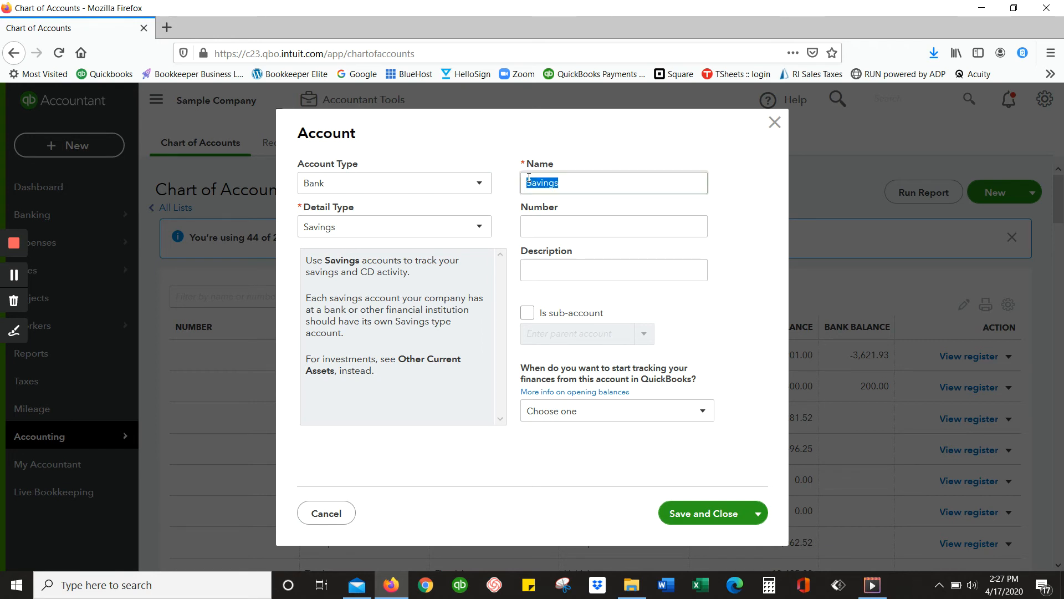
pyautogui.write('ABC ')
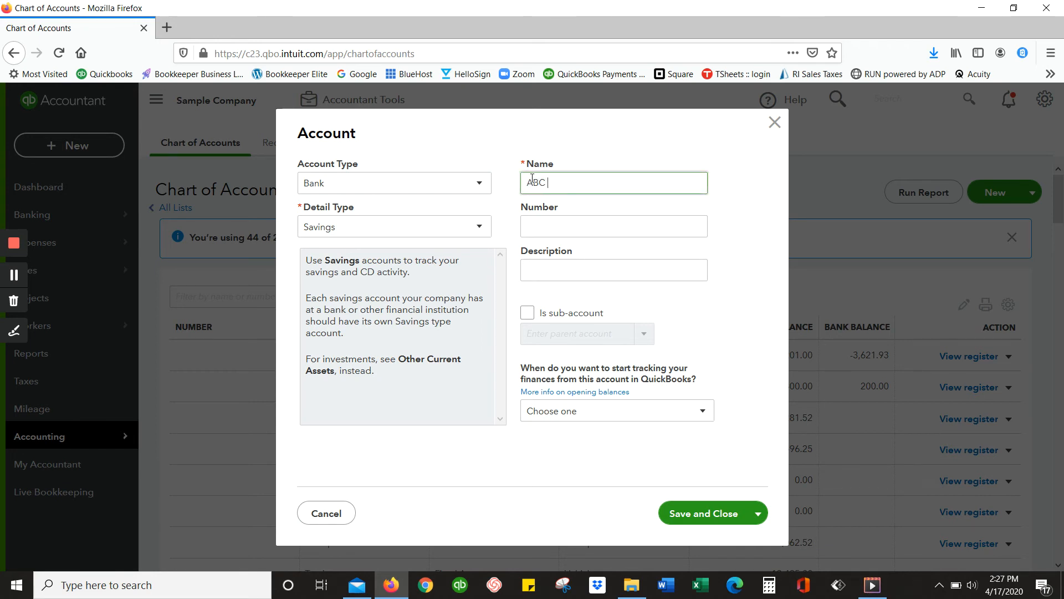
pyautogui.write('Savings Account')
# Give the account the number 1020 and the description Business Savings.
pyautogui.click(554, 225)
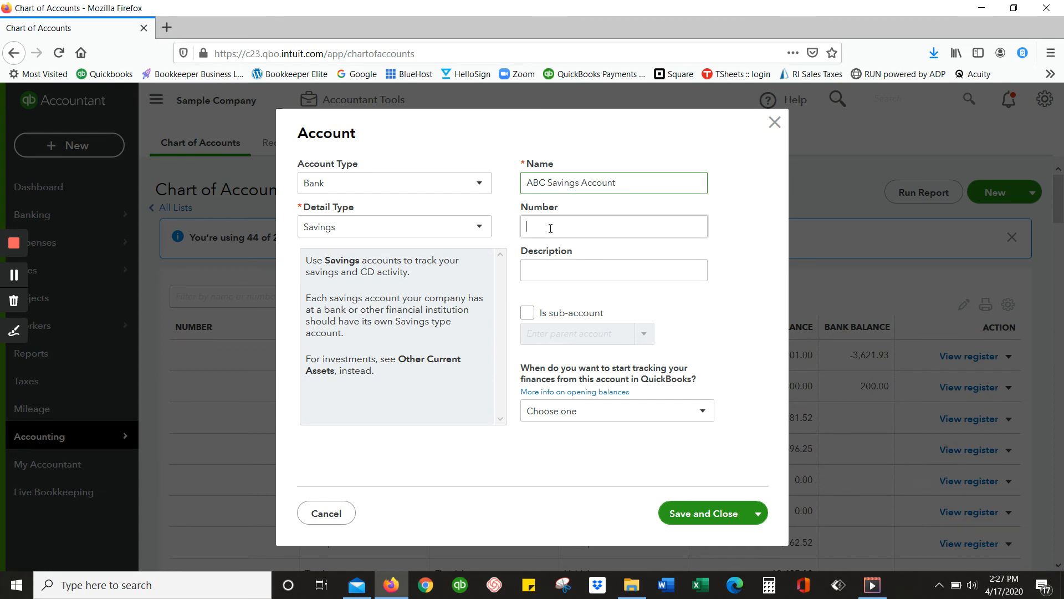
pyautogui.write('1020')
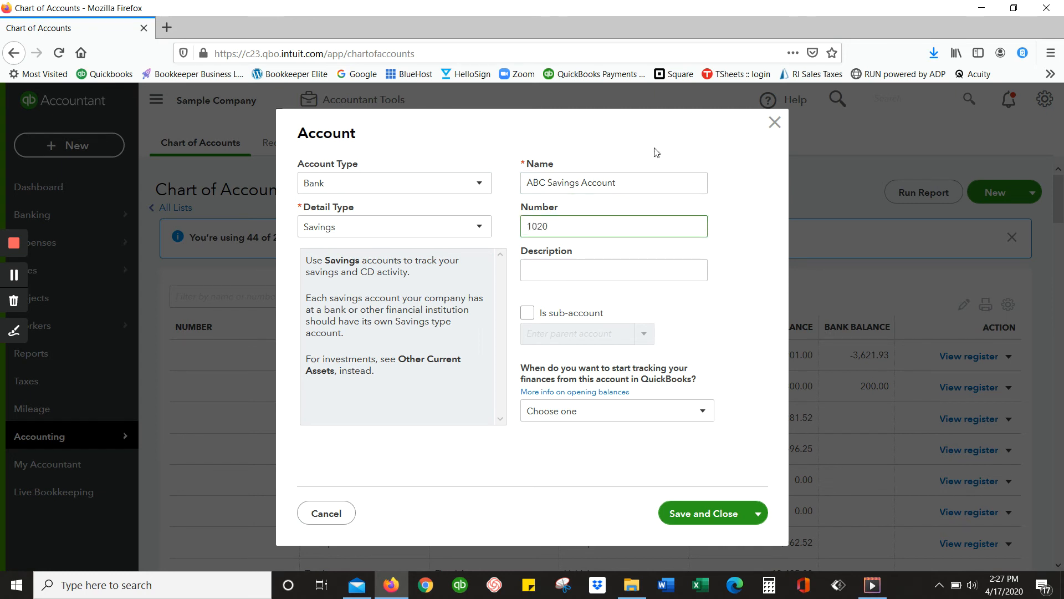
pyautogui.click(638, 270)
pyautogui.write('Busin')
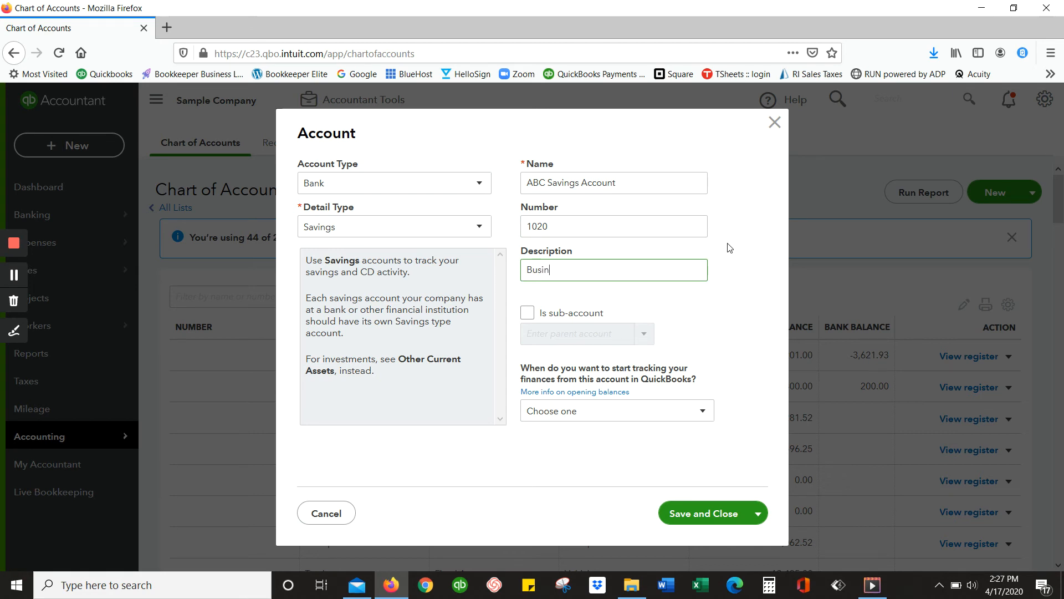
pyautogui.write('ess Savings')
# Turn on the sub-account option to look over the available parent accounts, and turn it off without choosing one.
pyautogui.click(526, 313)
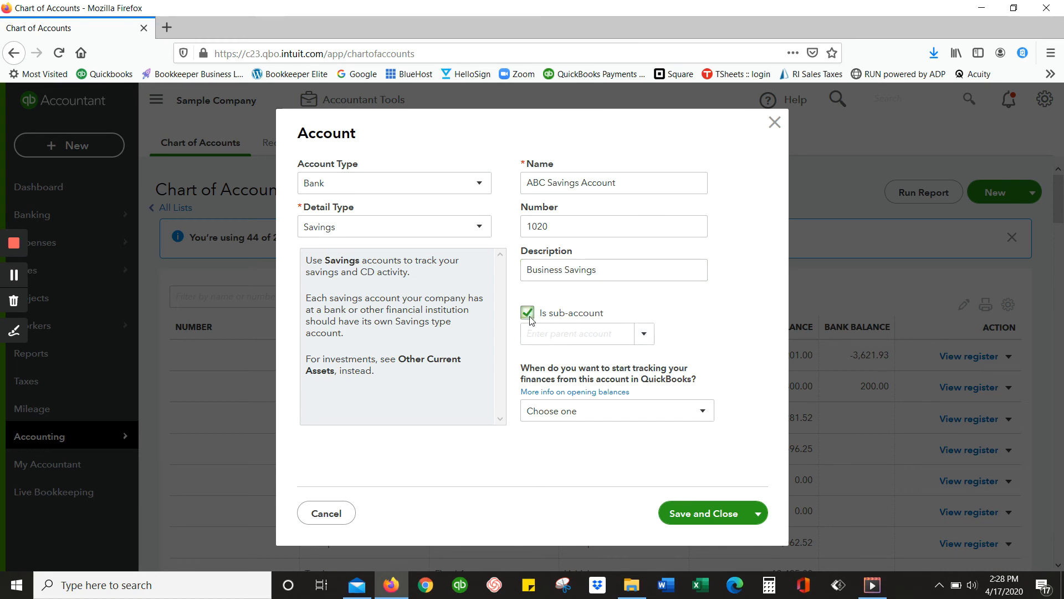
pyautogui.click(645, 336)
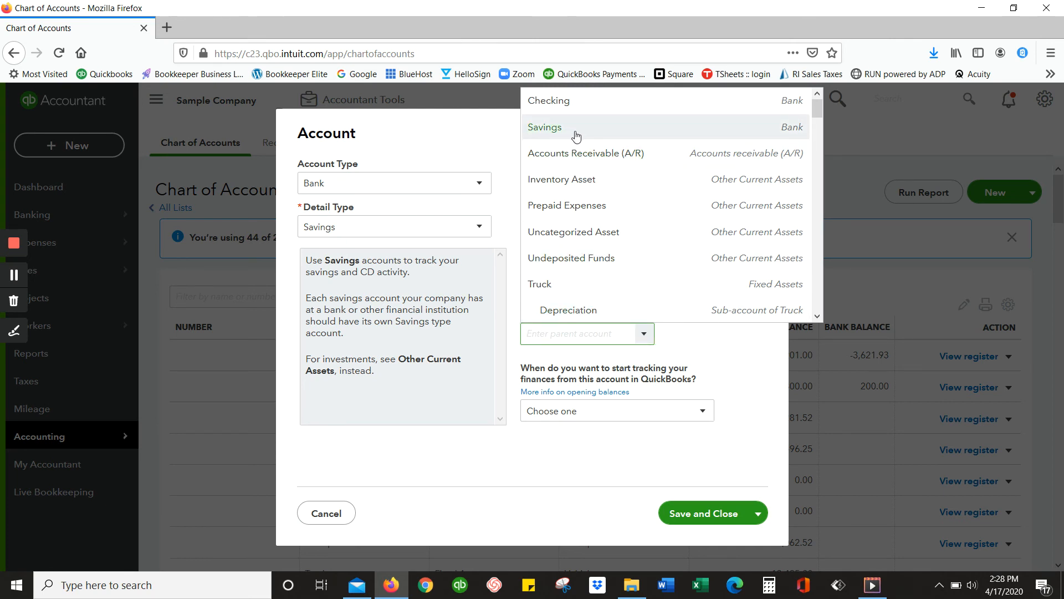
pyautogui.click(713, 392)
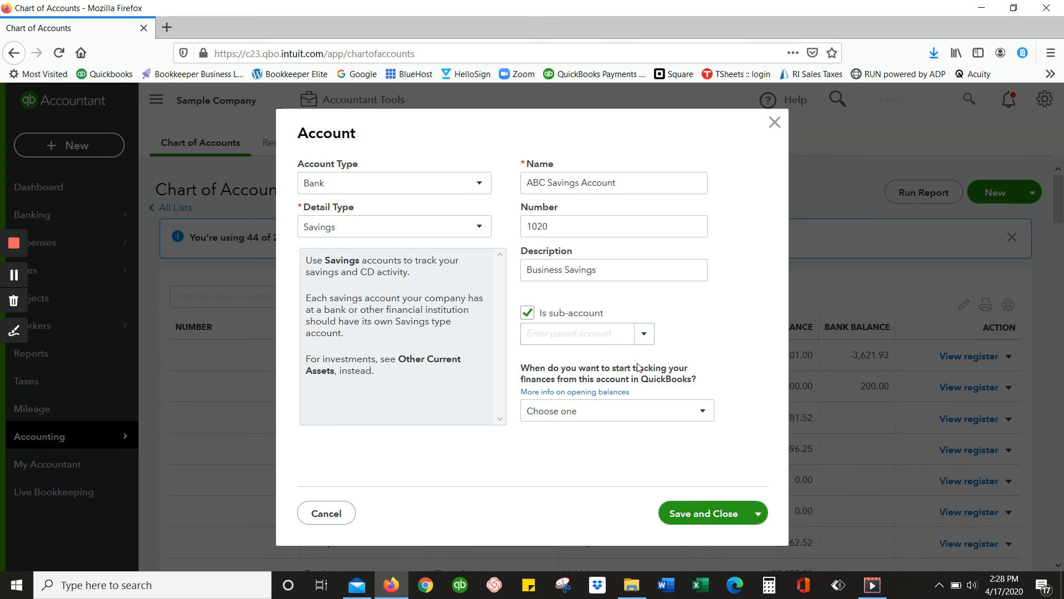
pyautogui.click(526, 315)
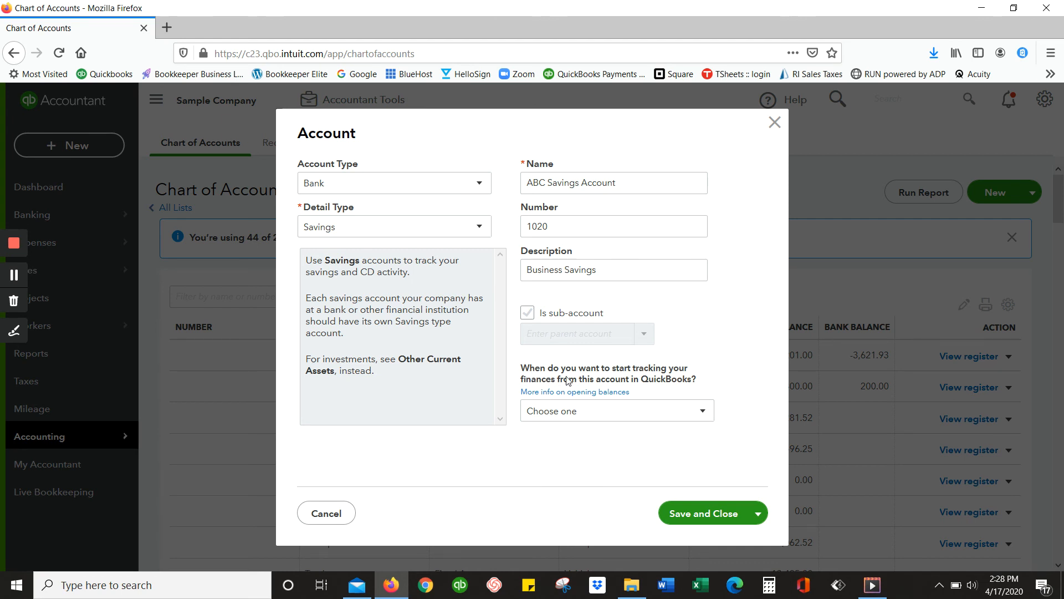
# Start tracking the account from the beginning of this year with a 12/31/2019 balance of 0.00, and save and close it.
pyautogui.click(702, 411)
pyautogui.click(609, 457)
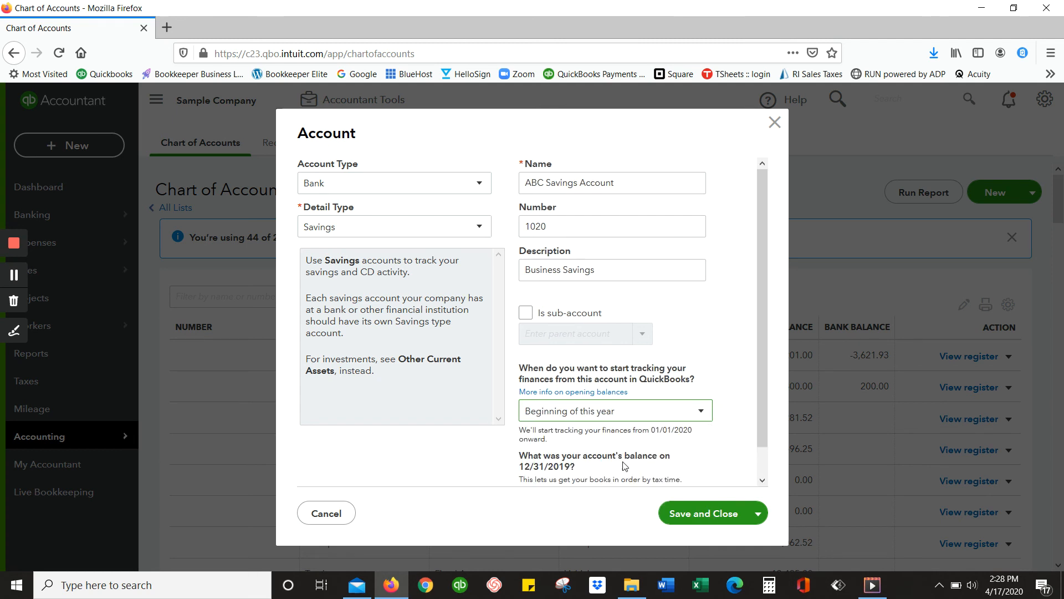
pyautogui.scroll(-1, 587, 475)
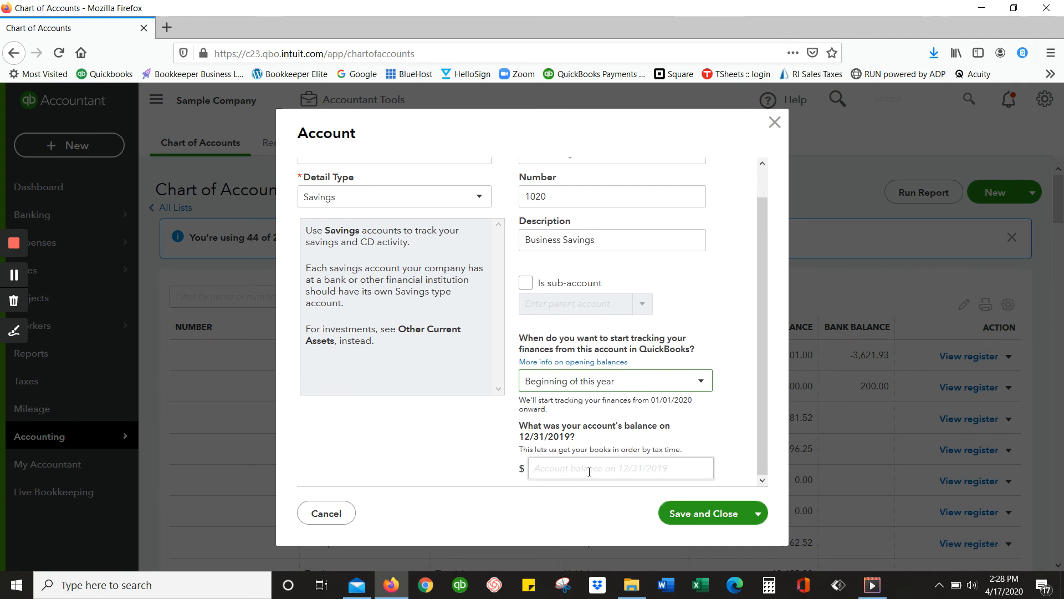
pyautogui.click(590, 472)
pyautogui.write('0.00')
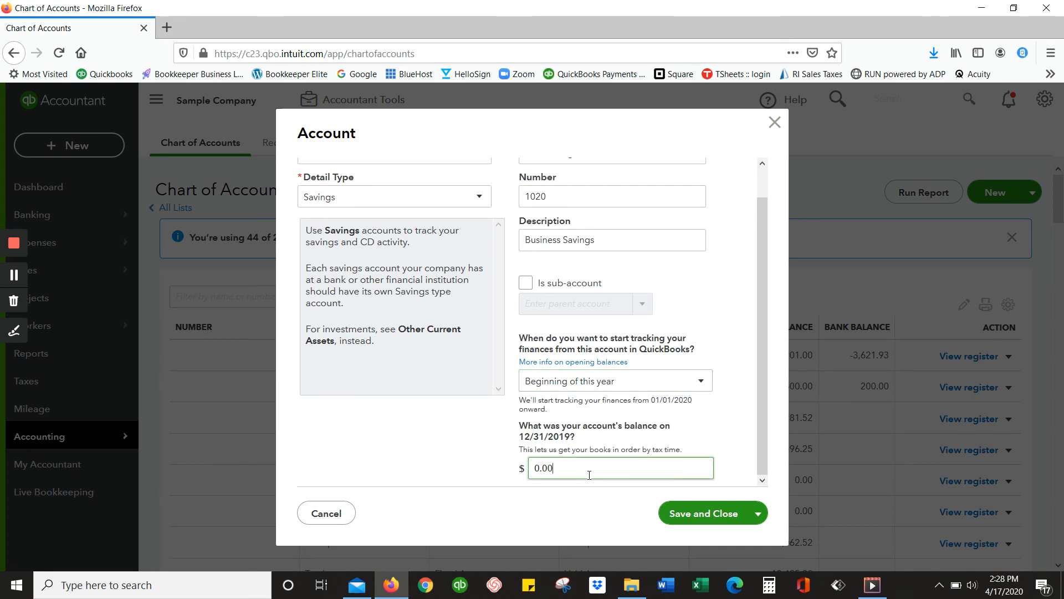
pyautogui.click(689, 513)
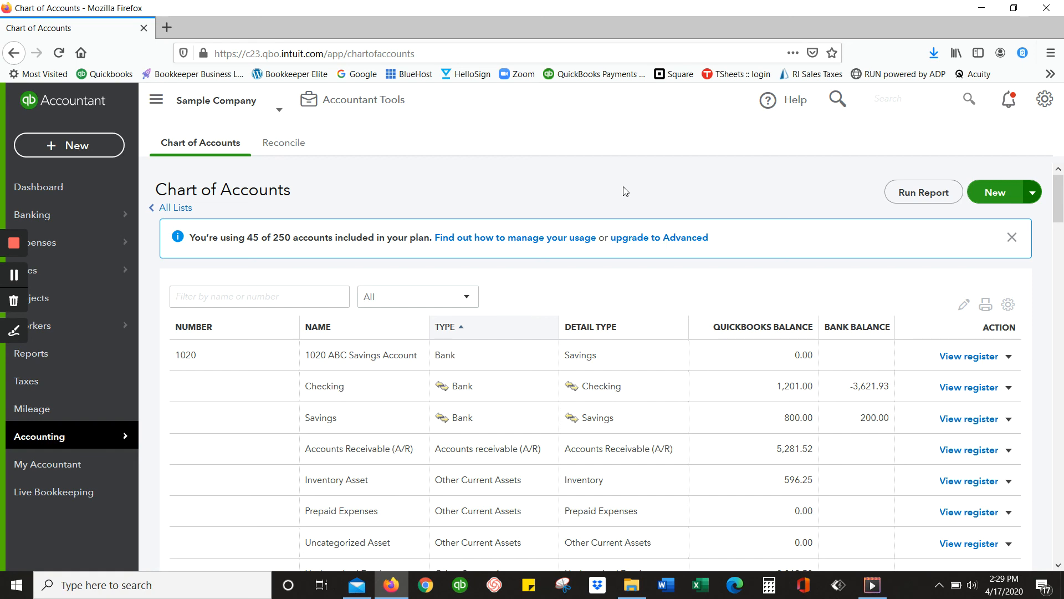
# Minimize the browser and the video player to reveal the desktop.
pyautogui.click(981, 8)
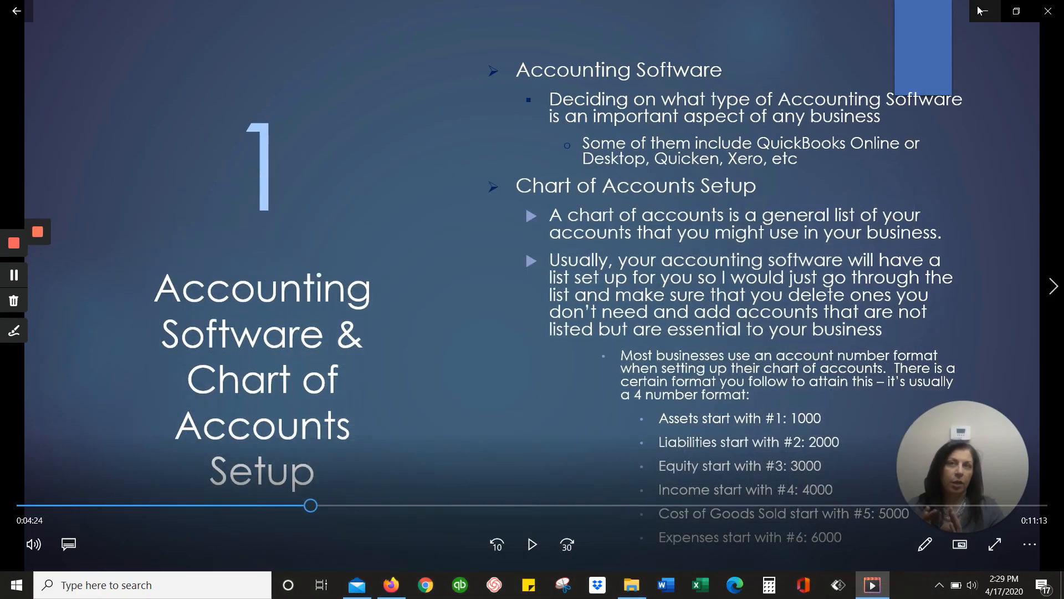
pyautogui.click(985, 11)
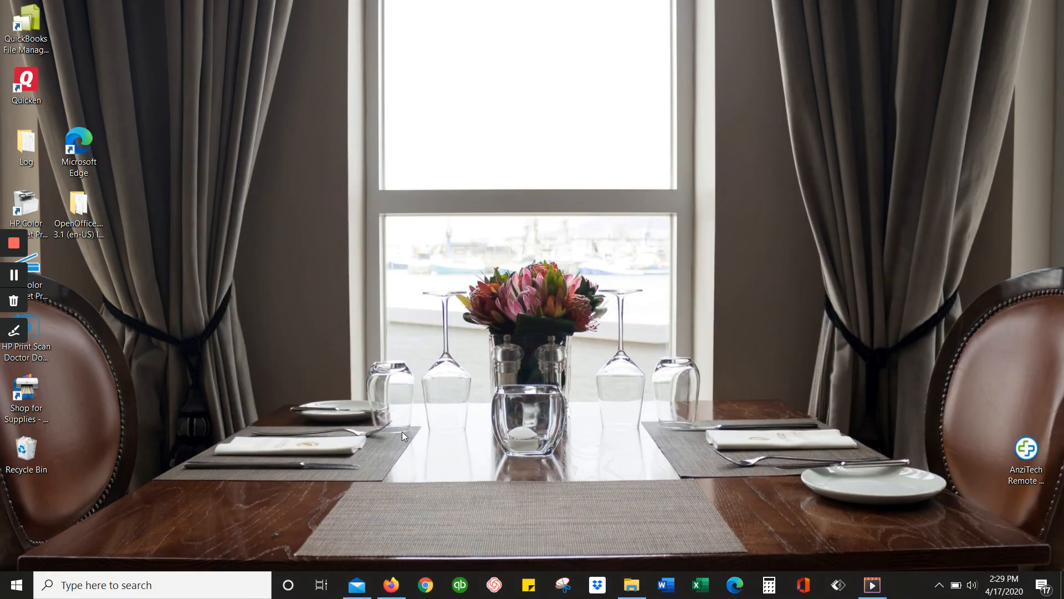